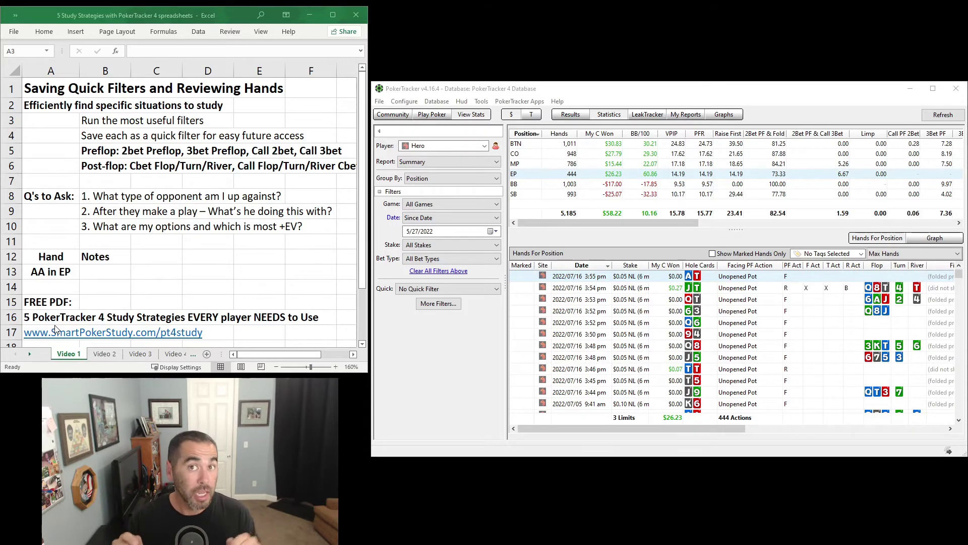
Review the spreadsheet notes on running the most useful preflop and post-flop filters and saving each as a quick filter.
click(51, 121)
click(51, 106)
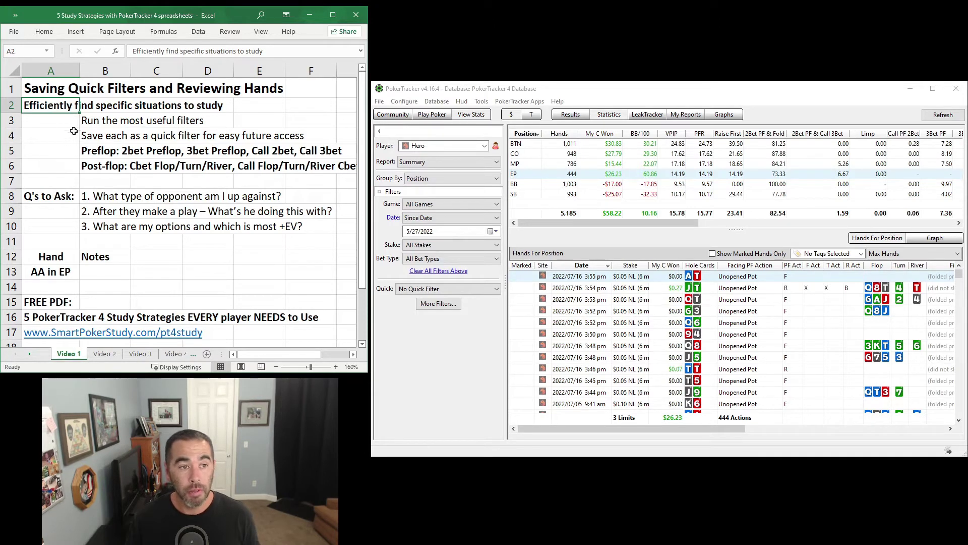
click(100, 121)
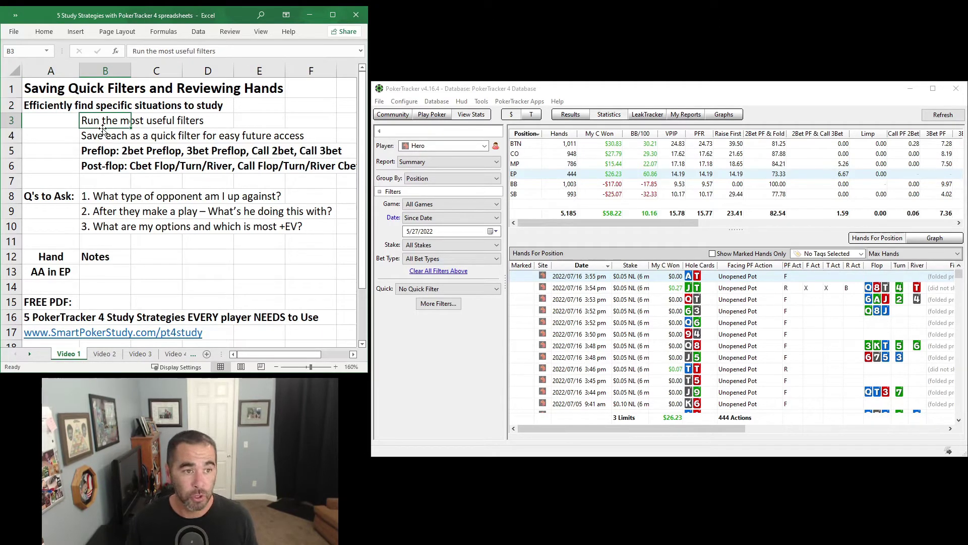
click(104, 135)
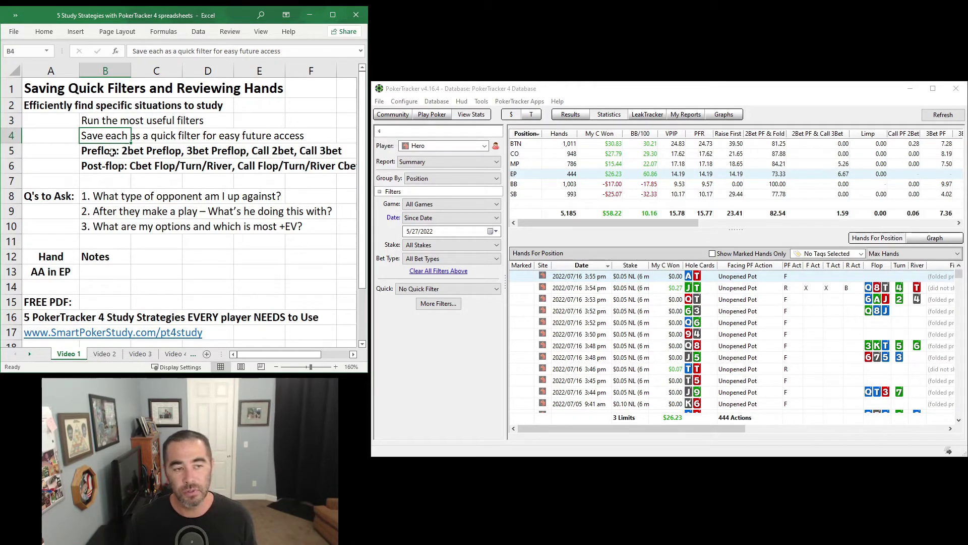
click(112, 152)
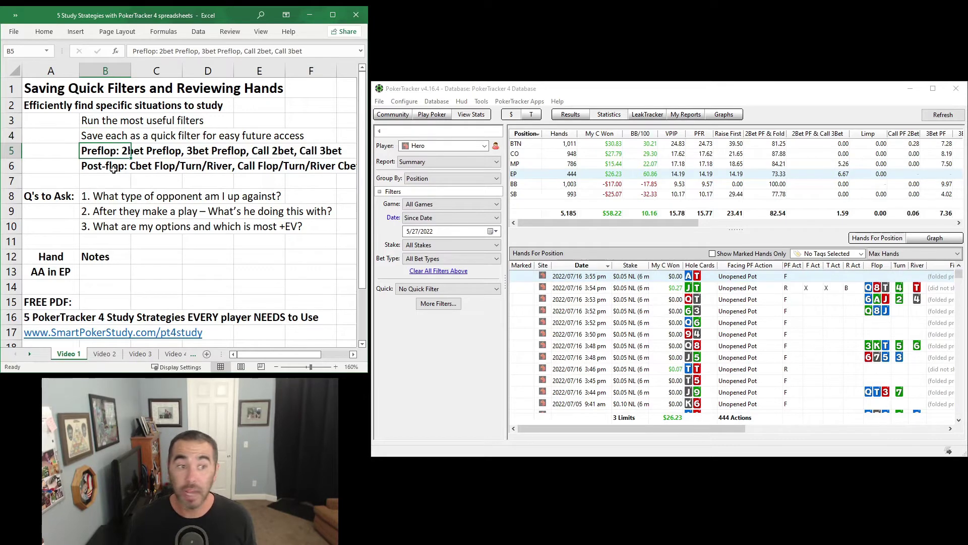
click(113, 169)
click(112, 153)
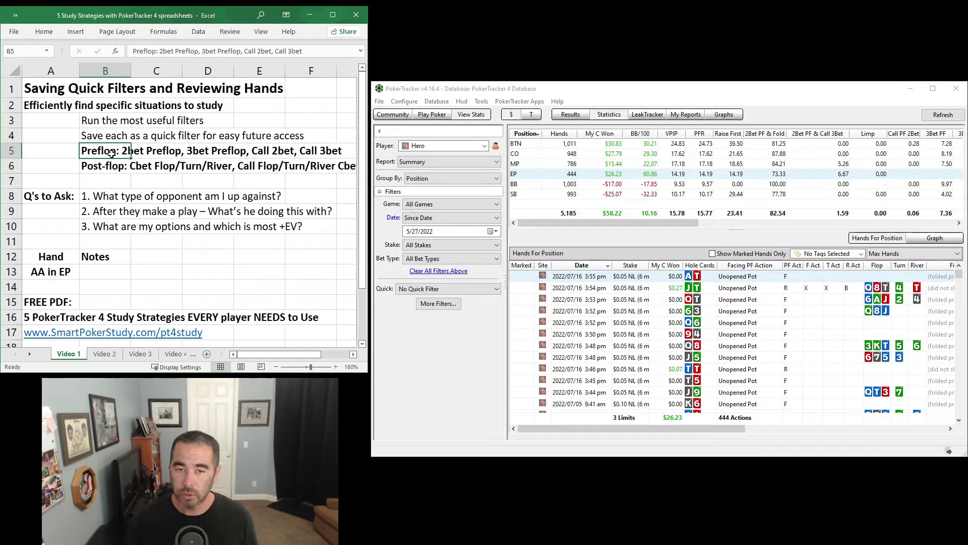
click(420, 332)
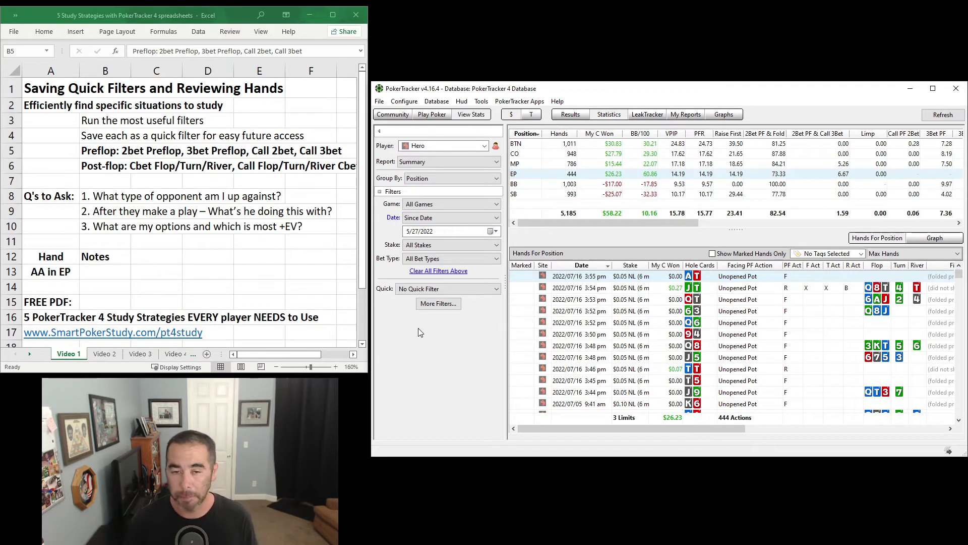
click(111, 147)
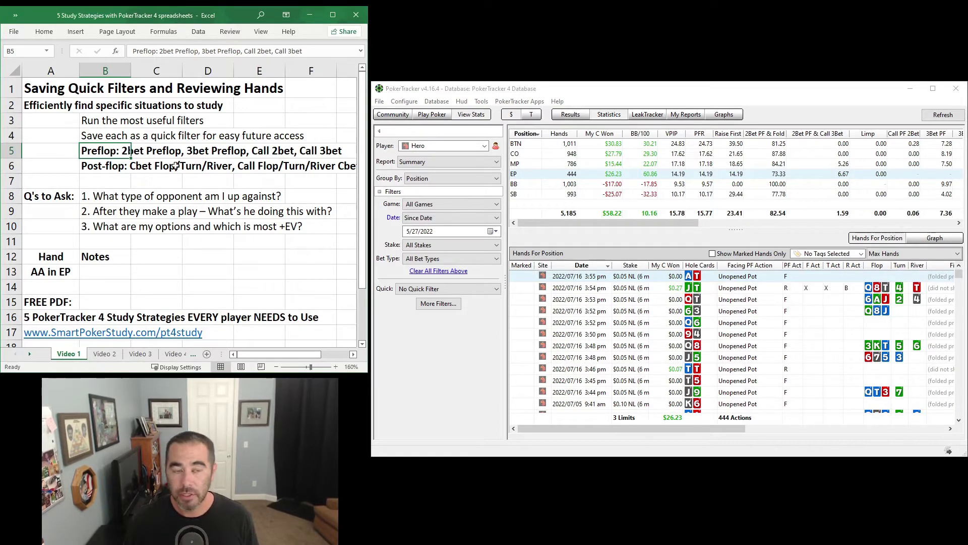
Add a cash filter in PokerTracker for hands raised preflop with Any 2Bet.
click(438, 304)
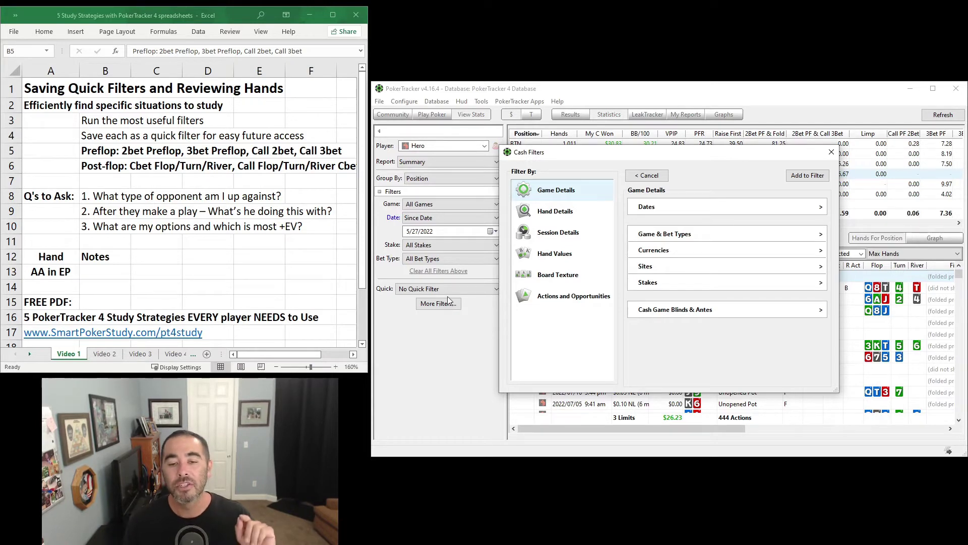
click(554, 297)
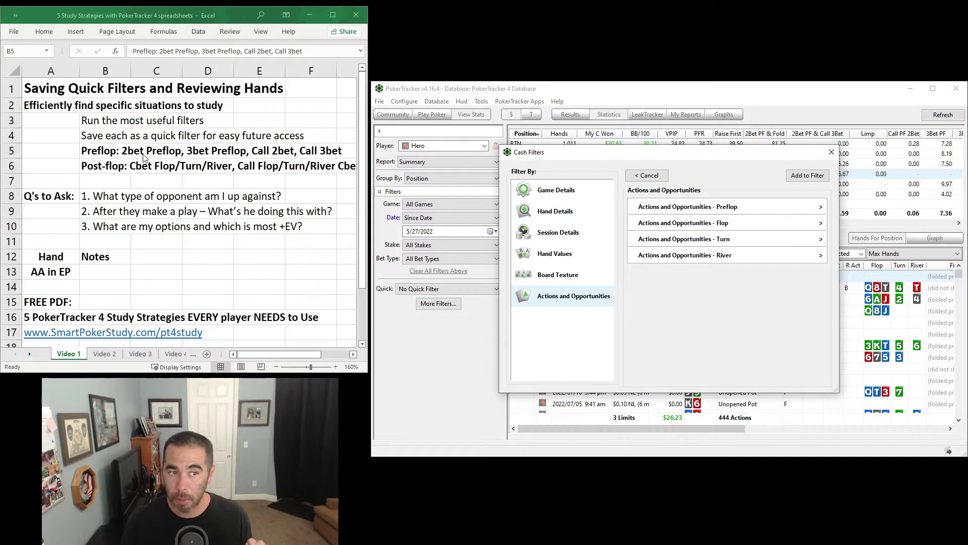
click(717, 208)
scroll(685, 313, down, 3)
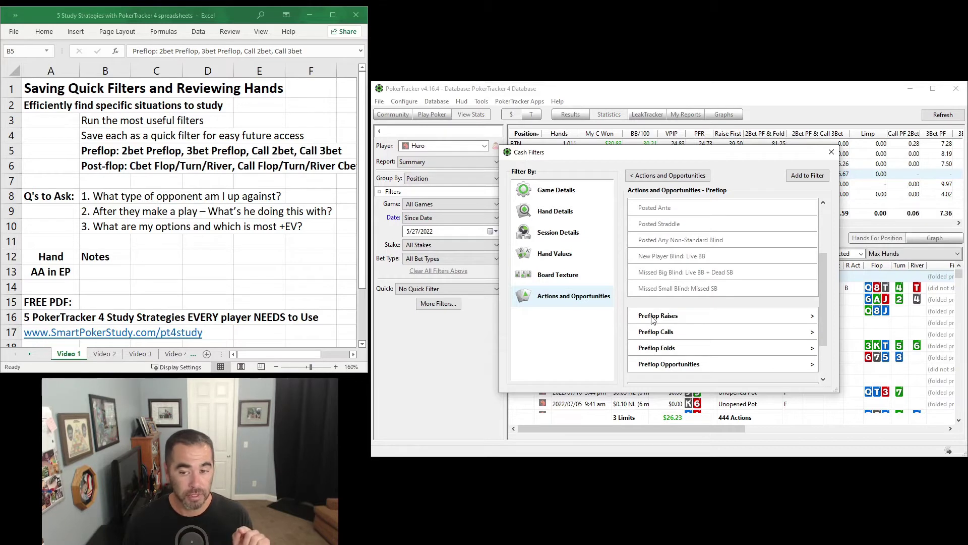
click(652, 316)
click(667, 241)
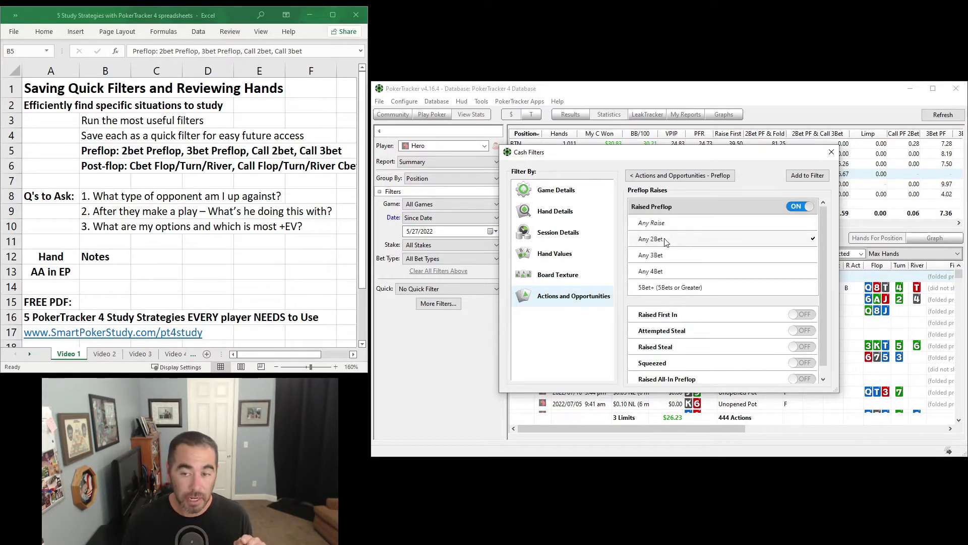
click(807, 176)
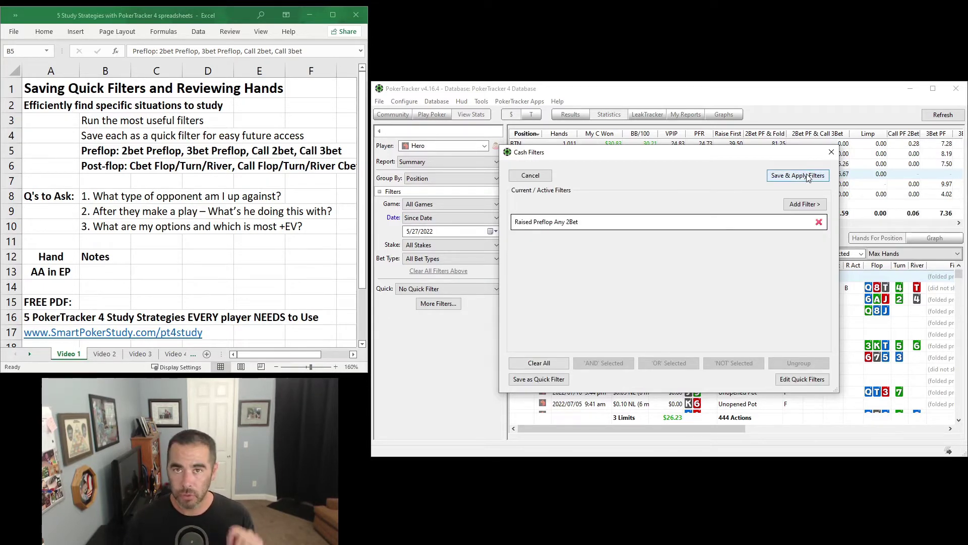
click(549, 384)
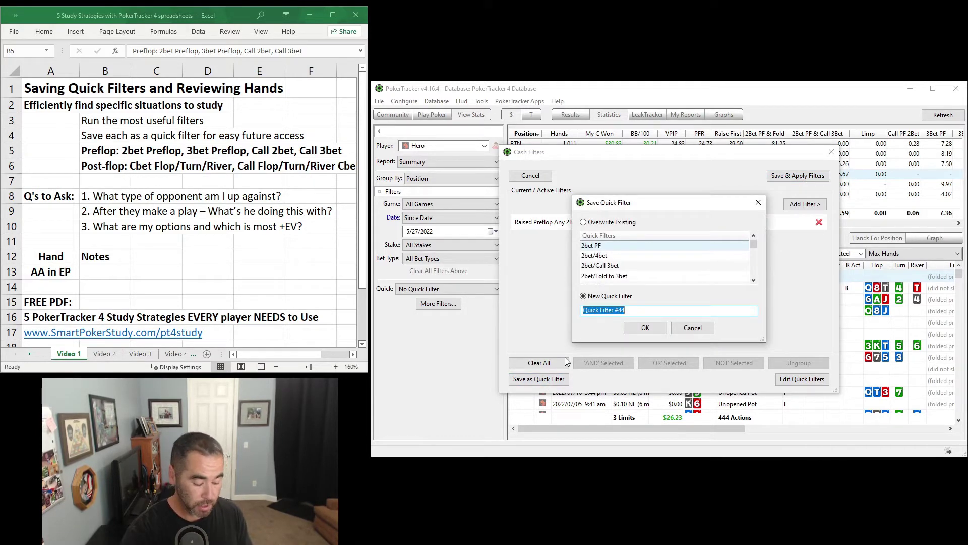
text(2bet PF)
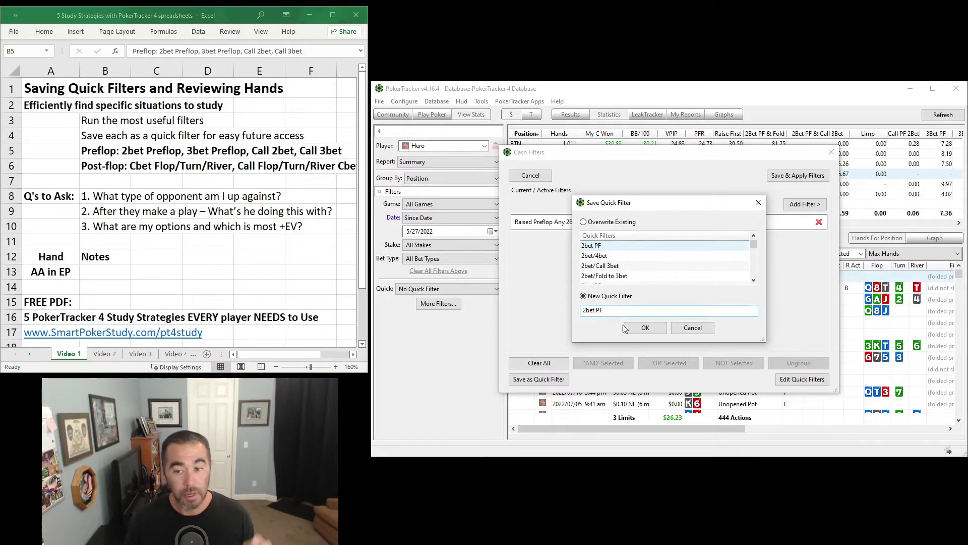
click(693, 328)
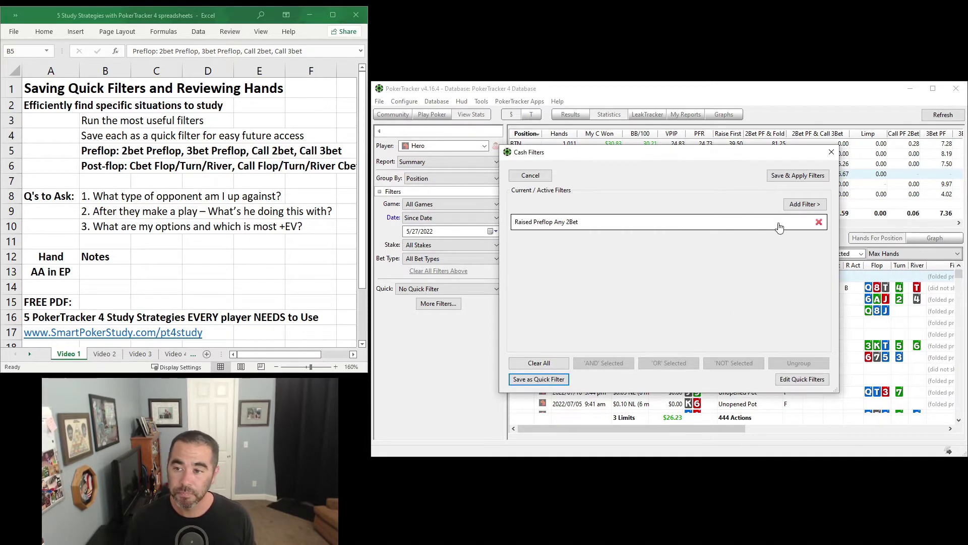
Apply the Any 2Bet filter and view the playback of the pocket aces hand from 2022/07/05 9:40 am.
click(777, 176)
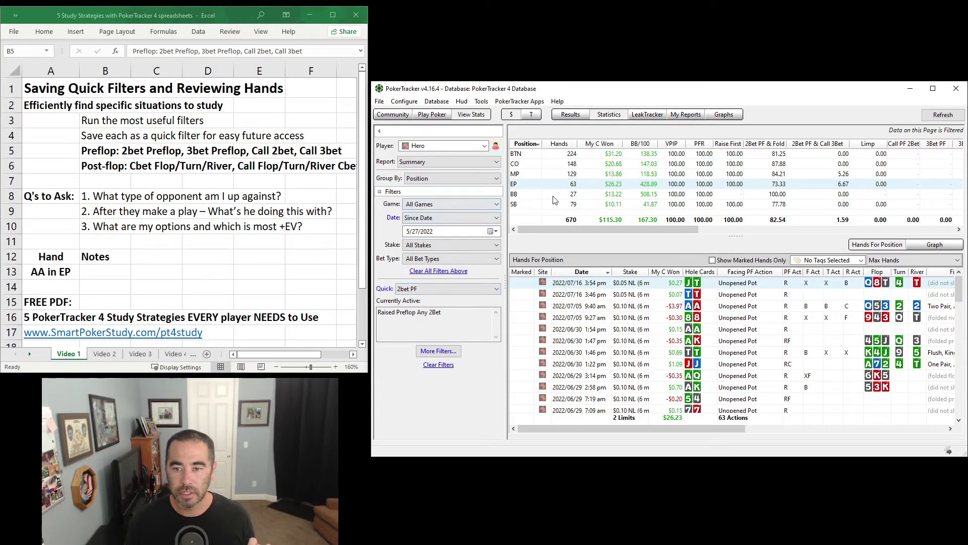
double_click(644, 307)
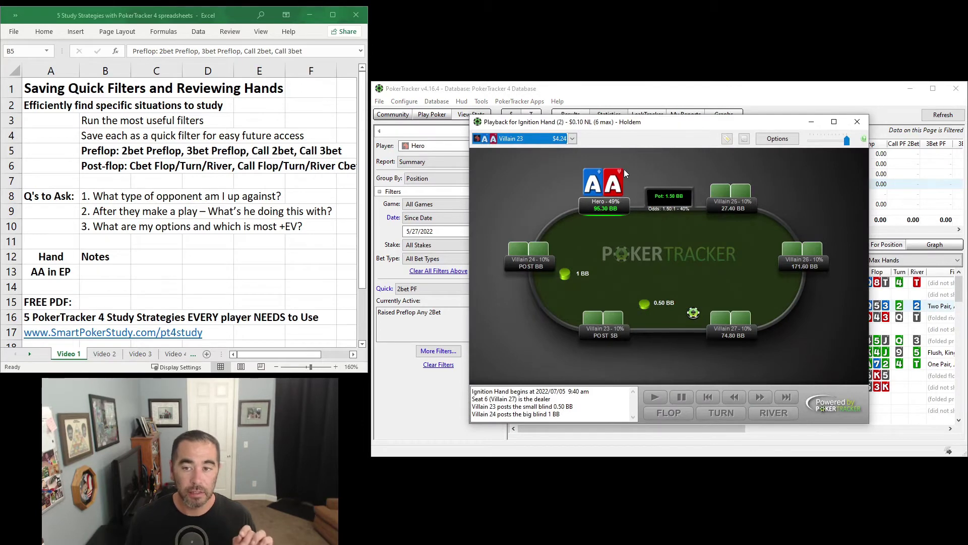
click(635, 98)
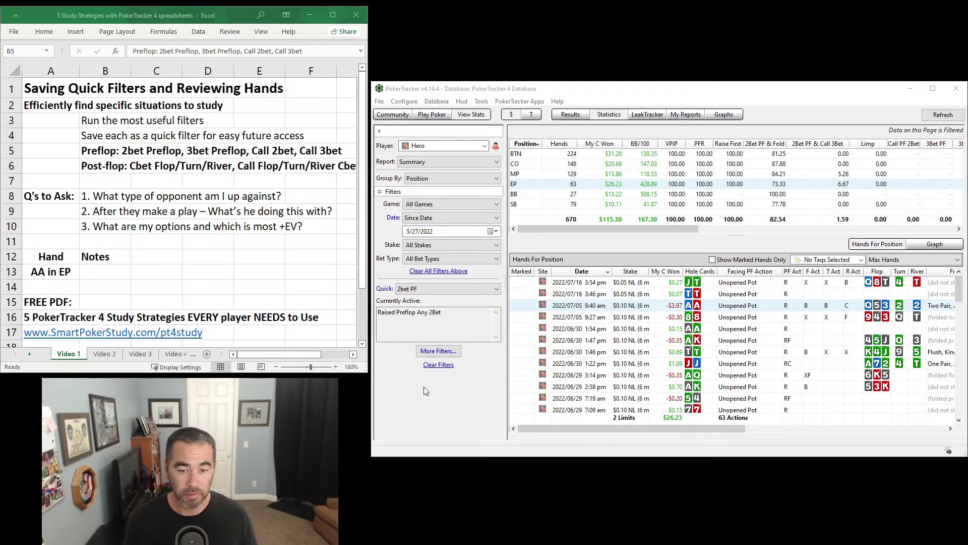
click(456, 352)
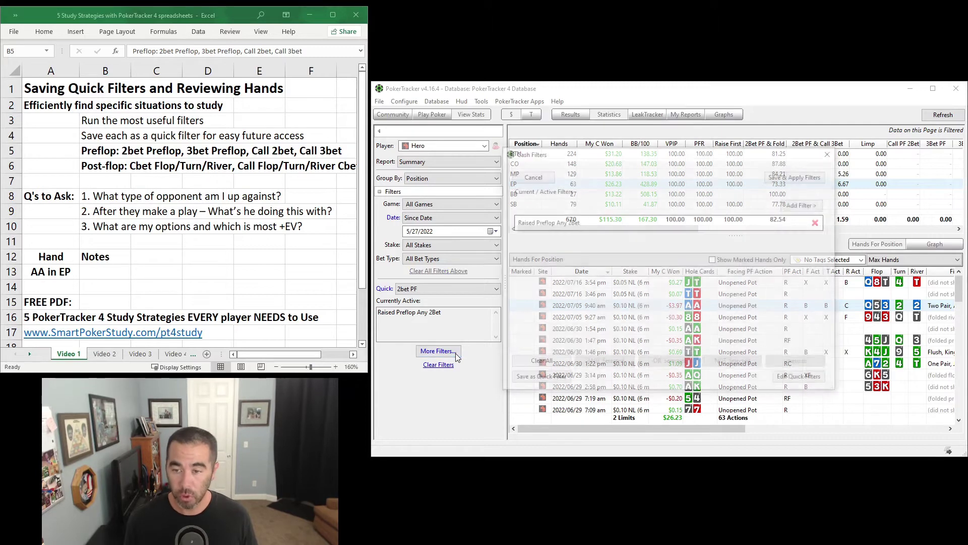
click(818, 225)
click(805, 204)
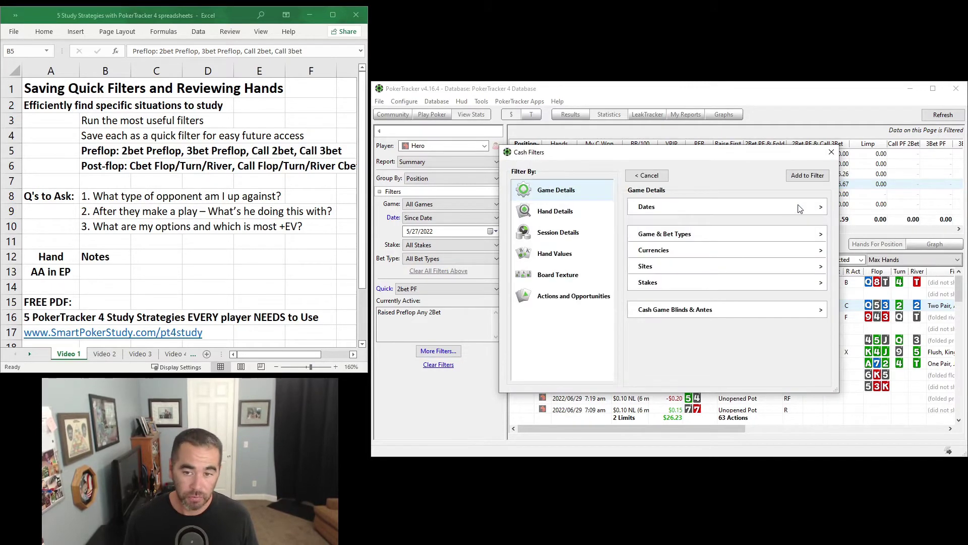
click(575, 297)
click(713, 212)
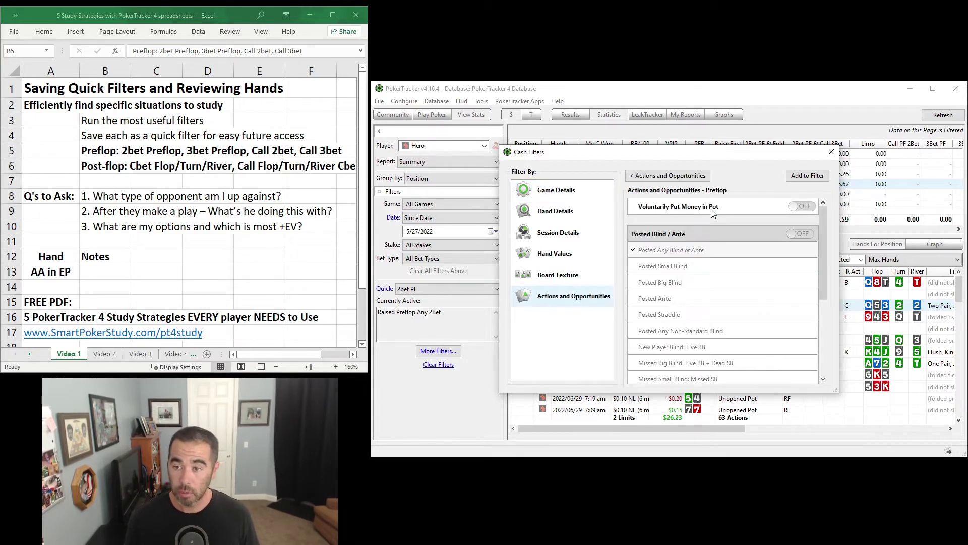
scroll(714, 321, down, 5)
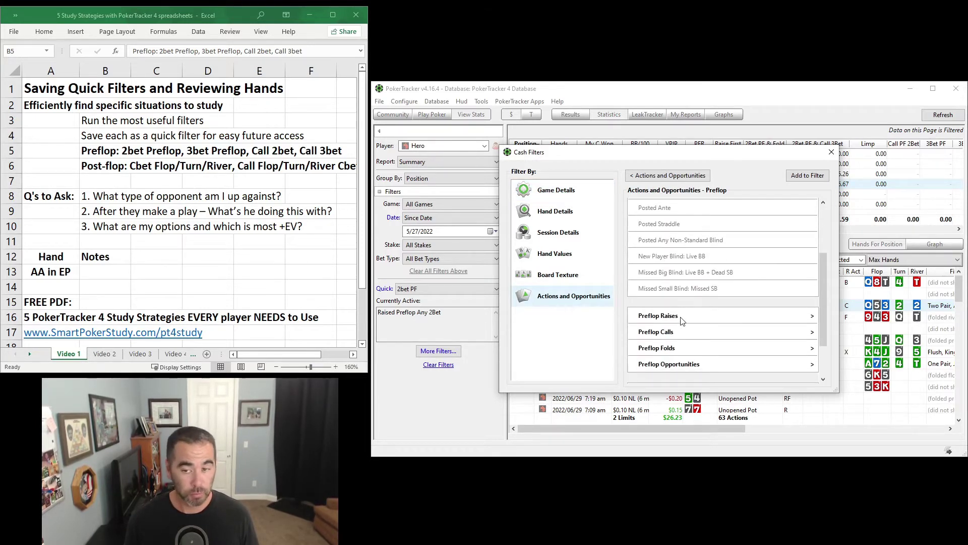
click(682, 315)
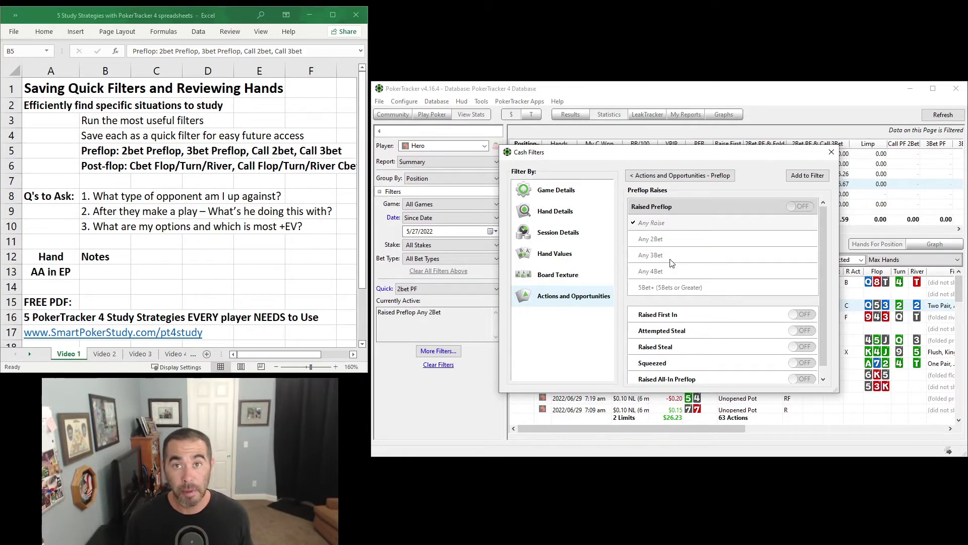
click(831, 152)
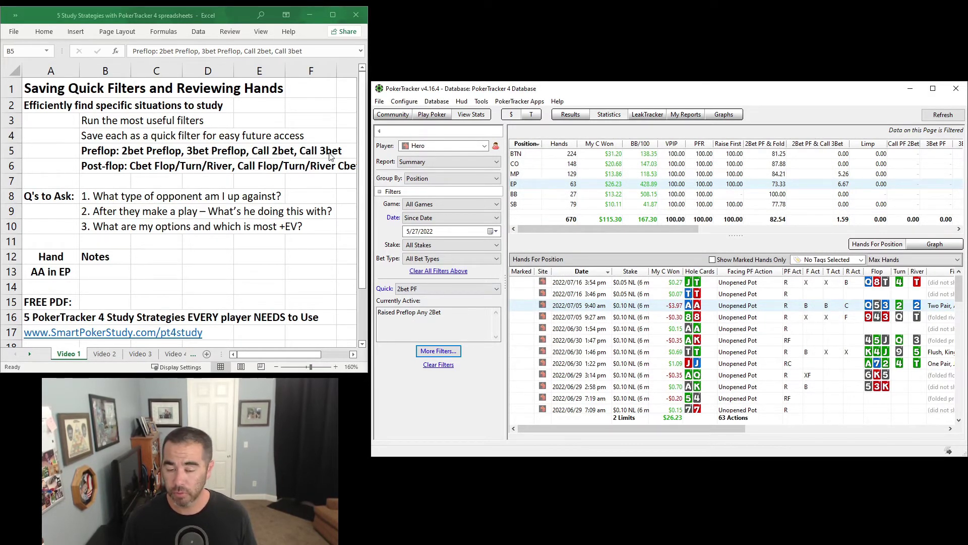
Replace the active Any 2Bet filter with a Called Preflop filter set to Called 2Bet and apply it.
click(438, 353)
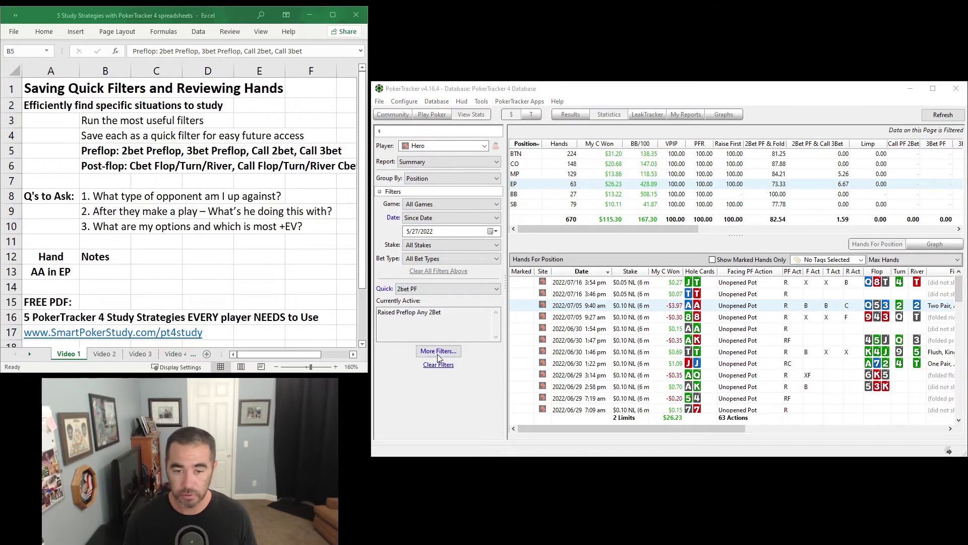
click(819, 222)
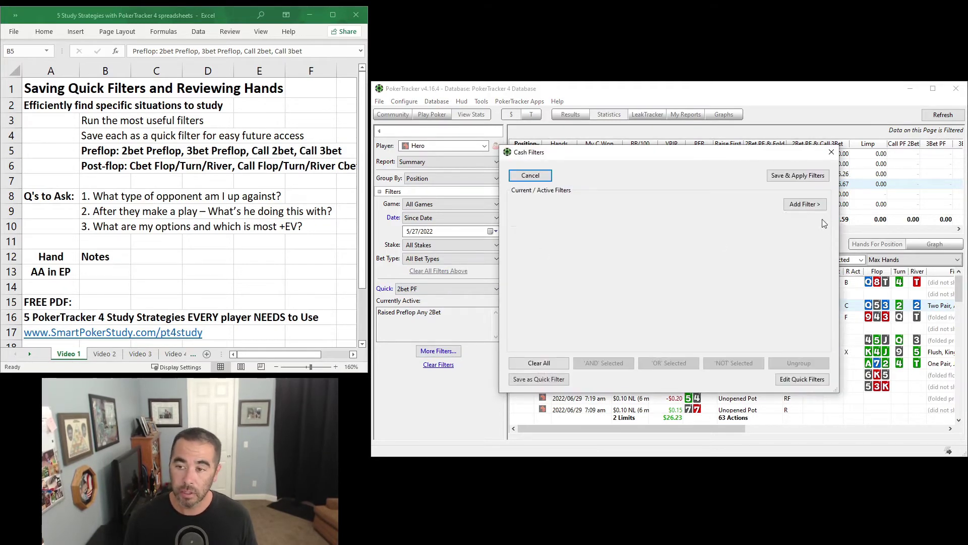
click(815, 205)
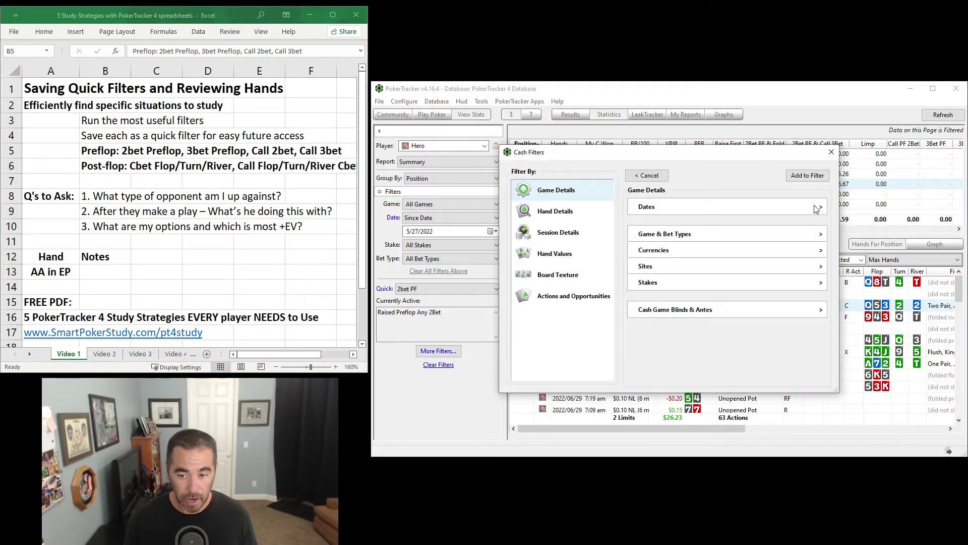
click(580, 297)
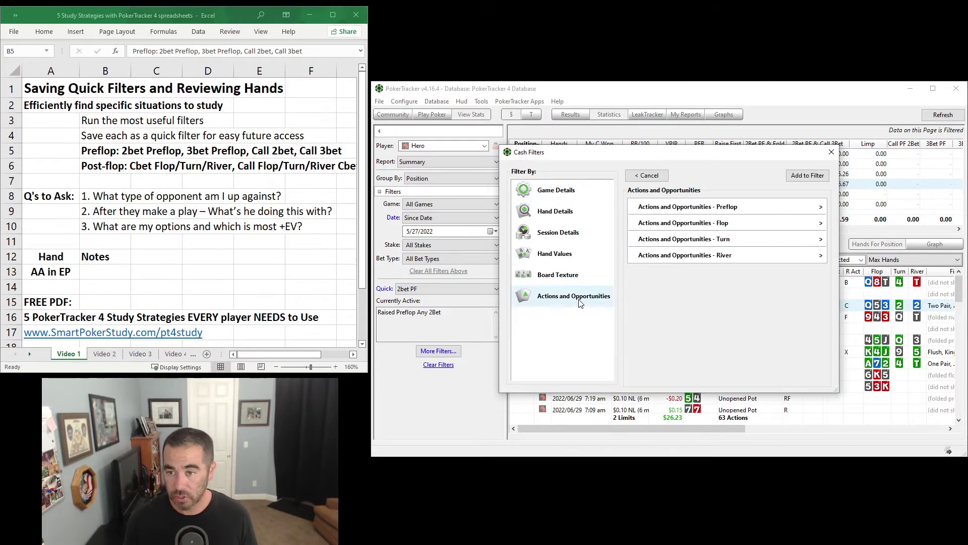
click(692, 211)
scroll(711, 300, down, 3)
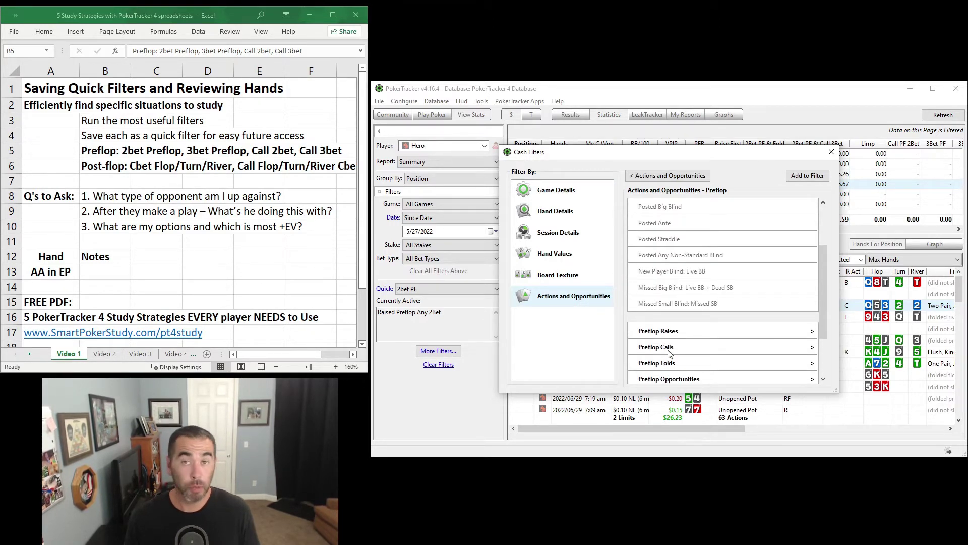
click(668, 348)
click(664, 244)
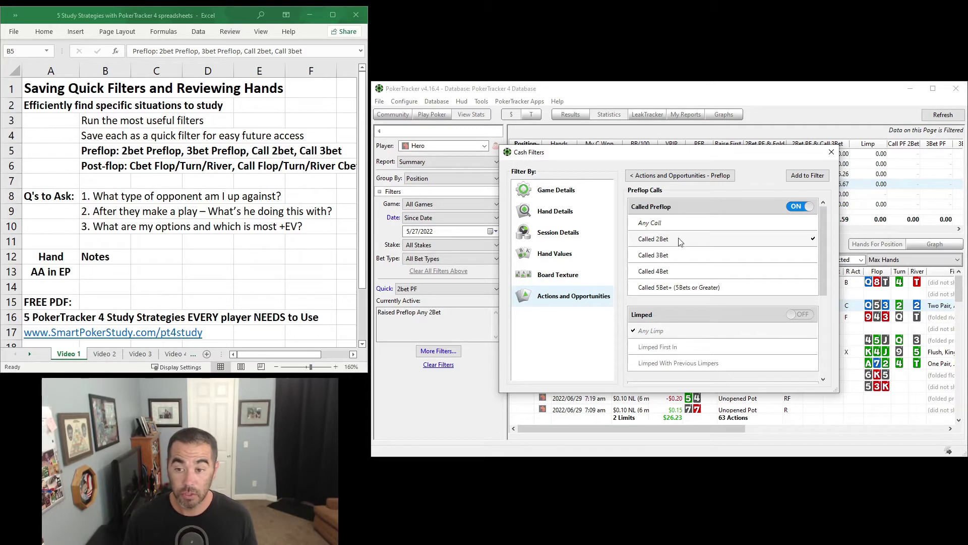
click(803, 176)
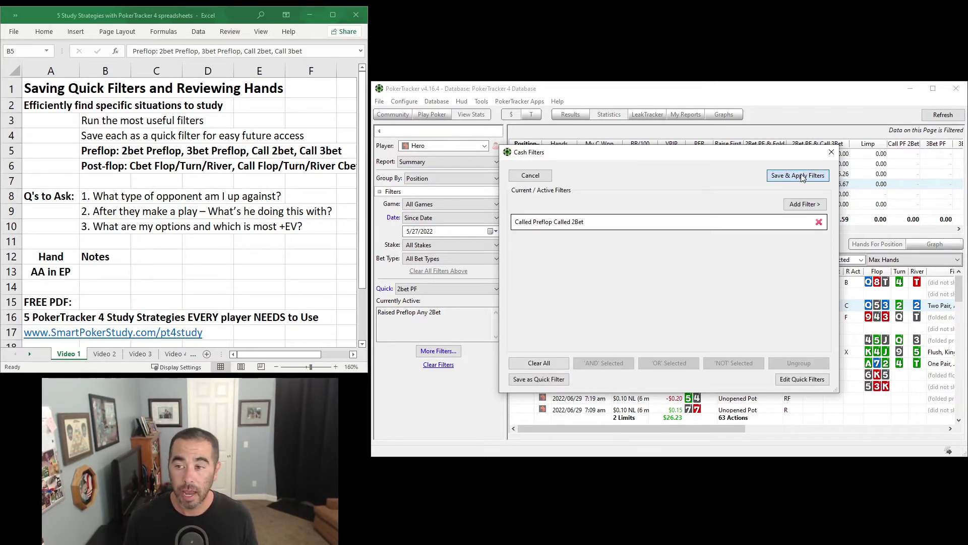
click(802, 177)
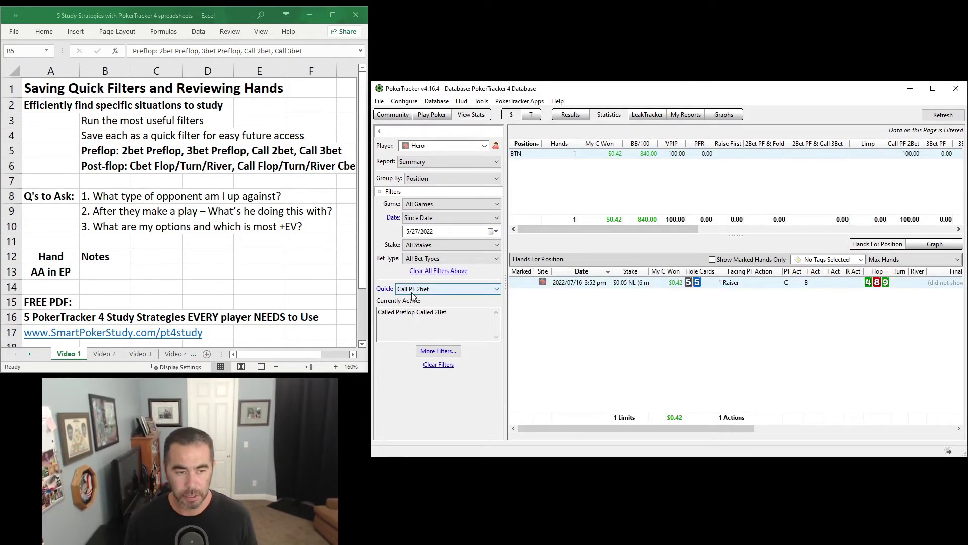
Replace the active Called 2Bet filter with a Bet Flop filter set to Continuation Bet.
click(99, 169)
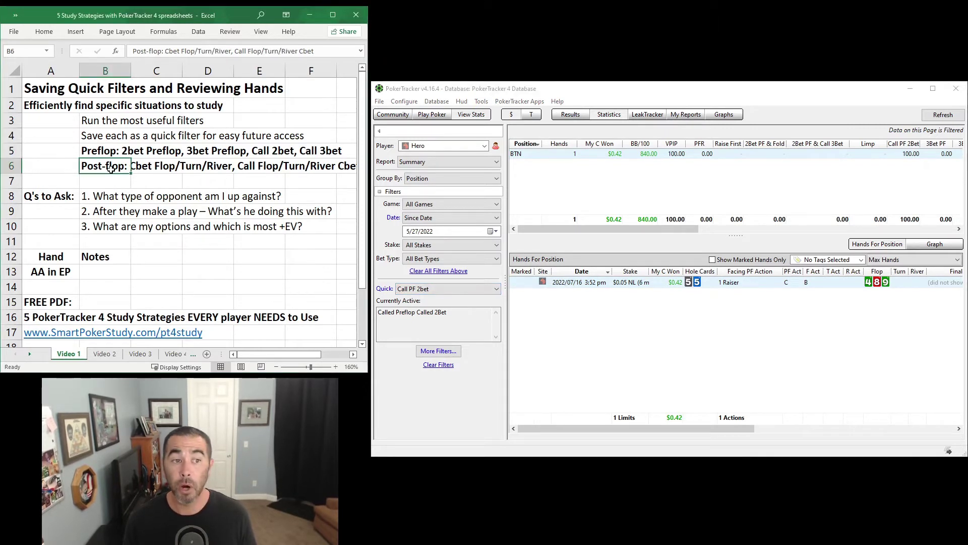
click(439, 366)
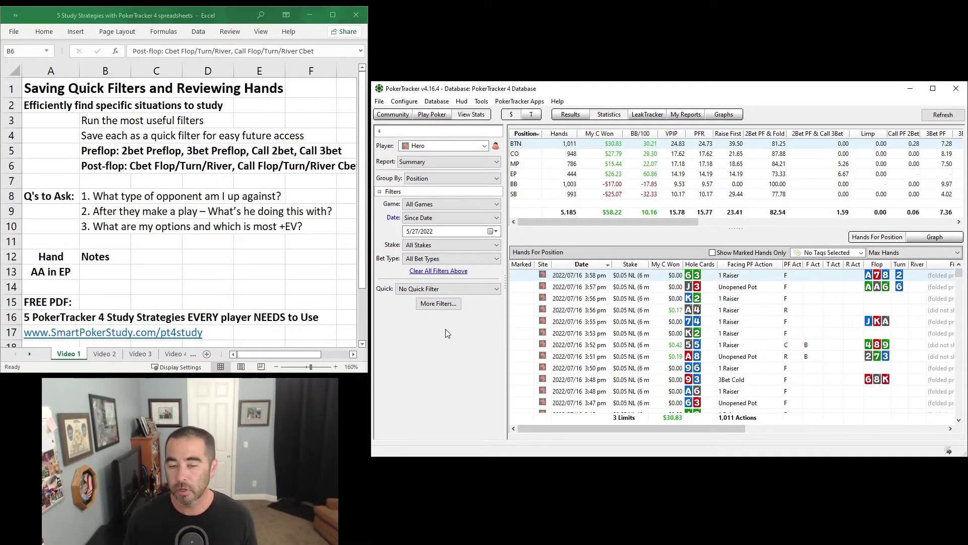
click(443, 304)
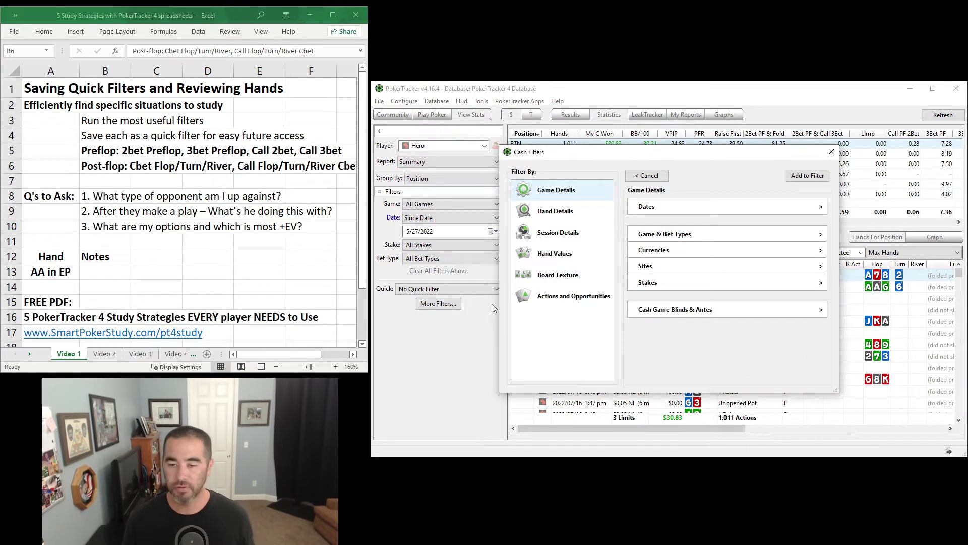
click(560, 299)
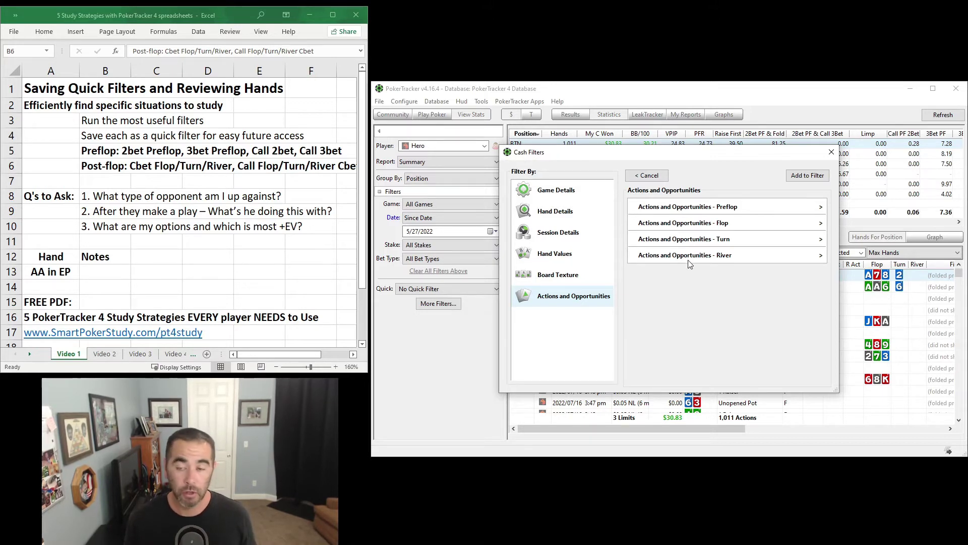
click(695, 225)
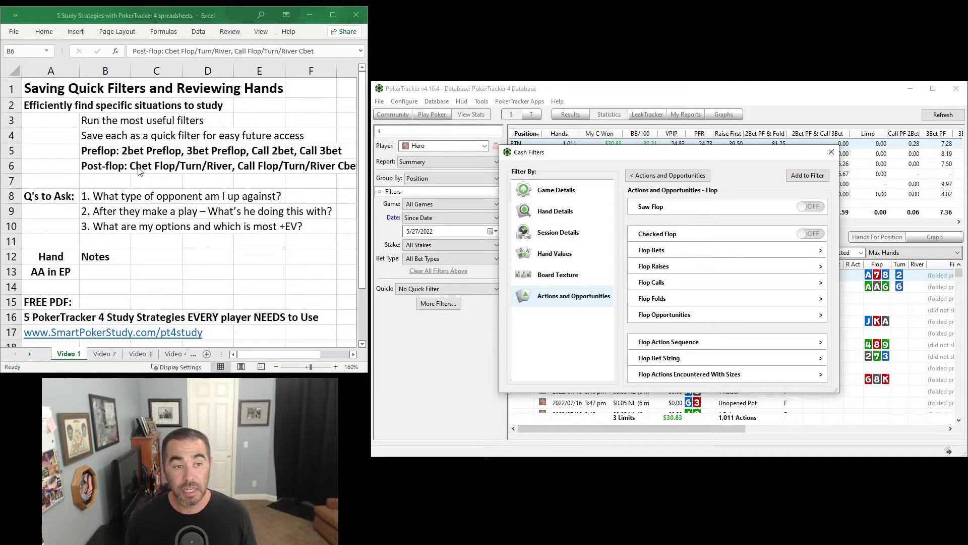
click(660, 252)
click(664, 240)
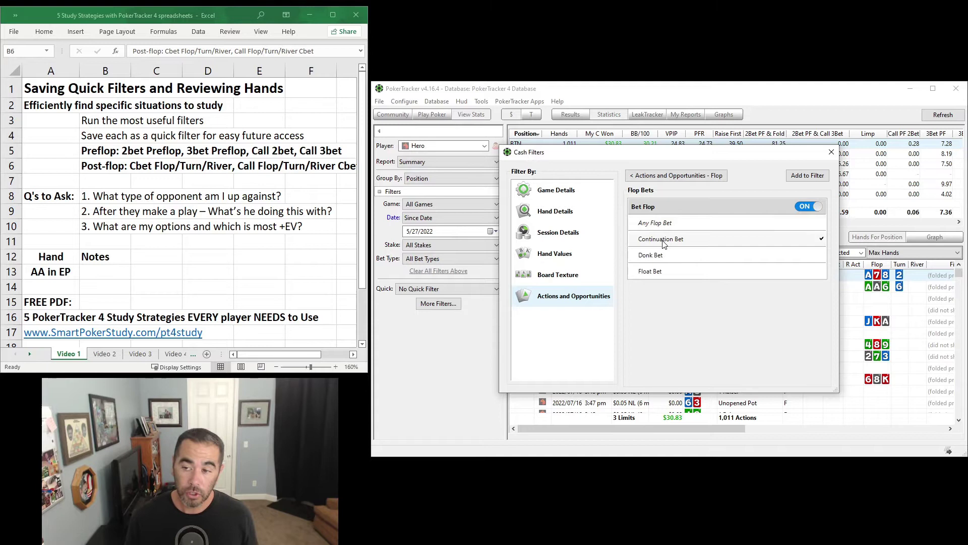
click(804, 177)
Look at the options for saving a new quick filter without saving one, and apply the flop Continuation Bet filter.
click(539, 379)
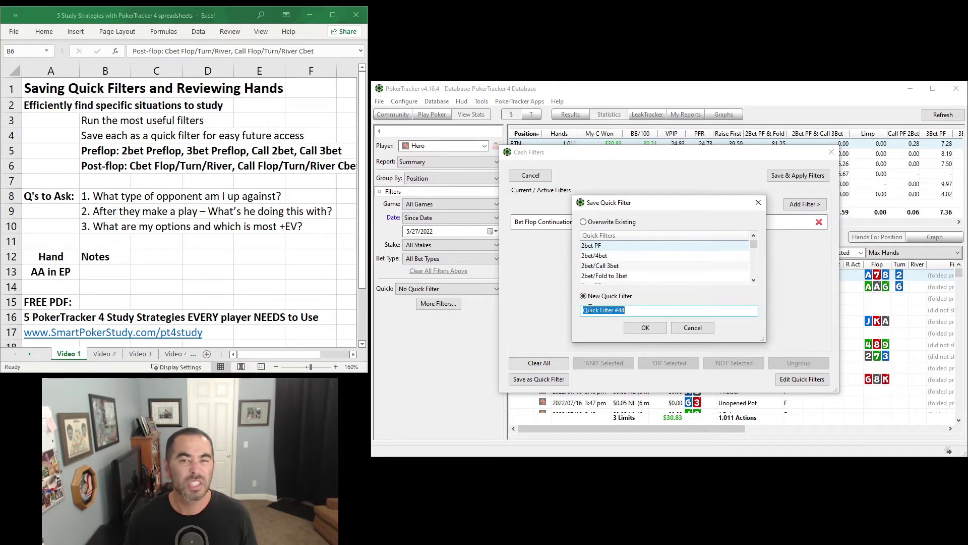
click(678, 326)
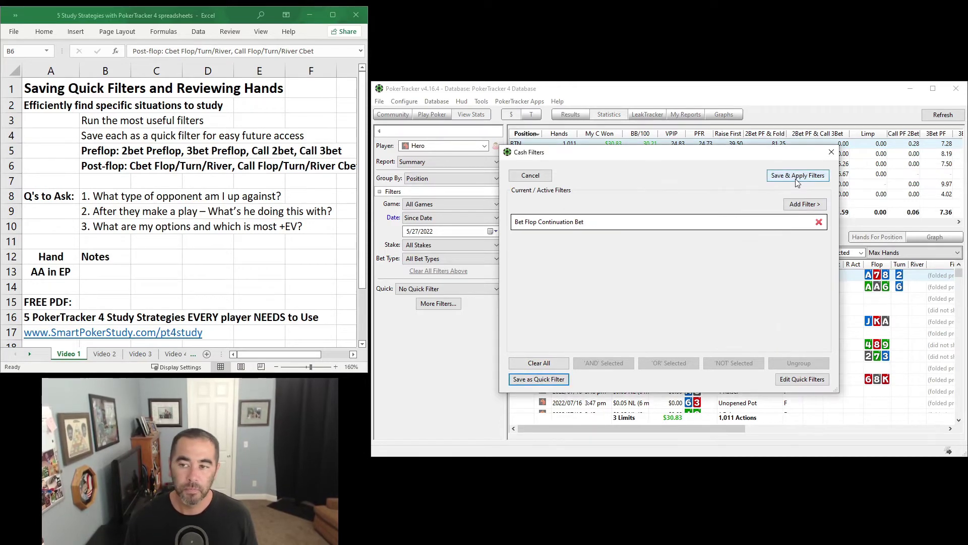
click(796, 179)
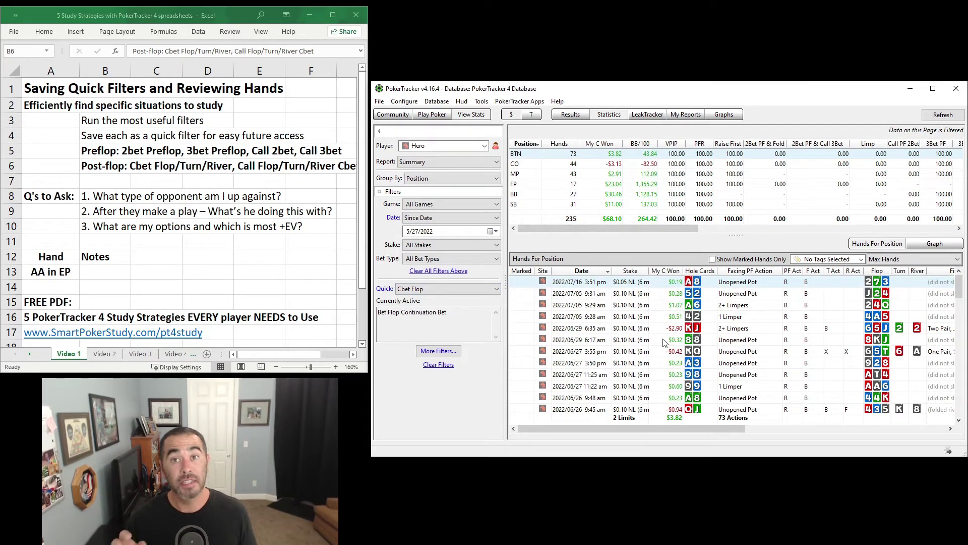
Look through the saved quick filters for Cbet Turn and Cbet River, keeping Cbet Flop selected.
click(443, 289)
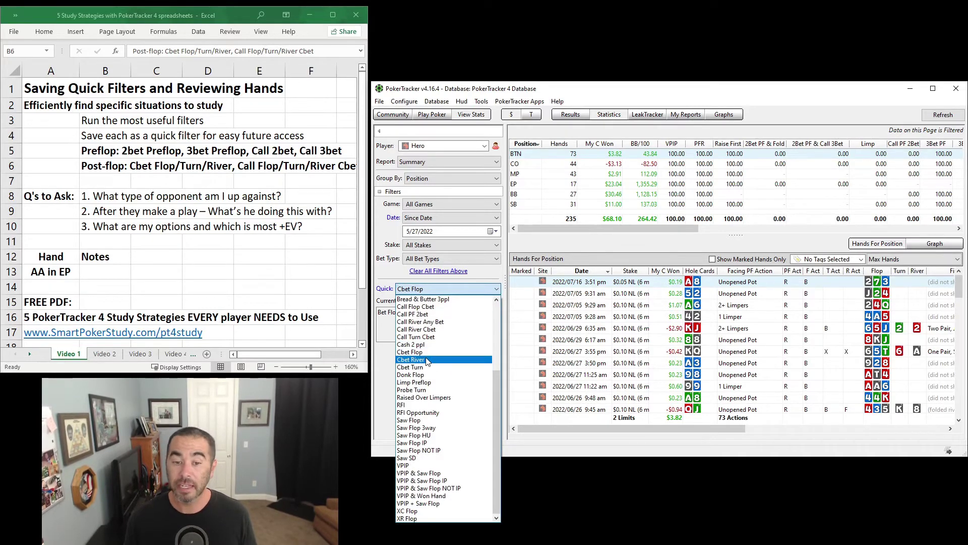
click(384, 365)
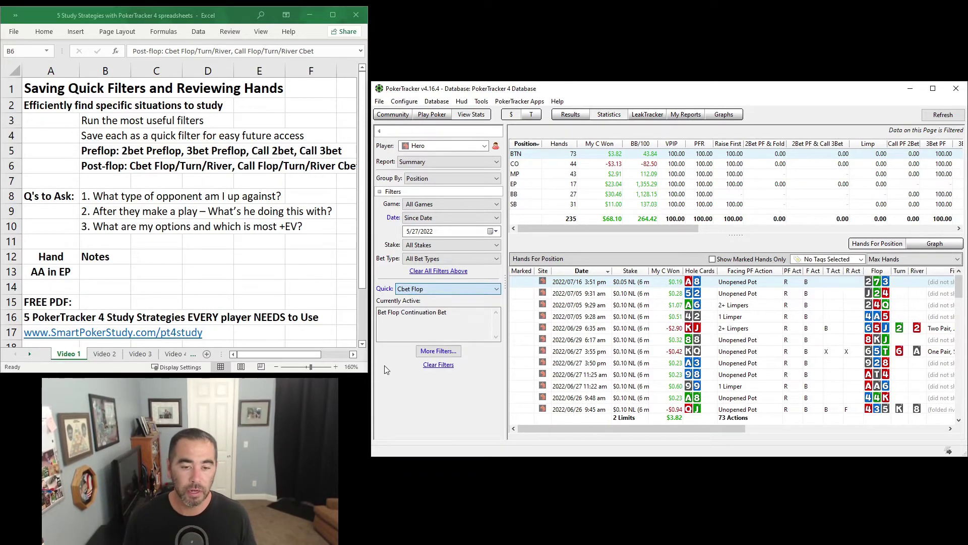
Replace the Cbet Flop filter with a flop calls filter for Called Continuation Bet and apply it.
click(432, 366)
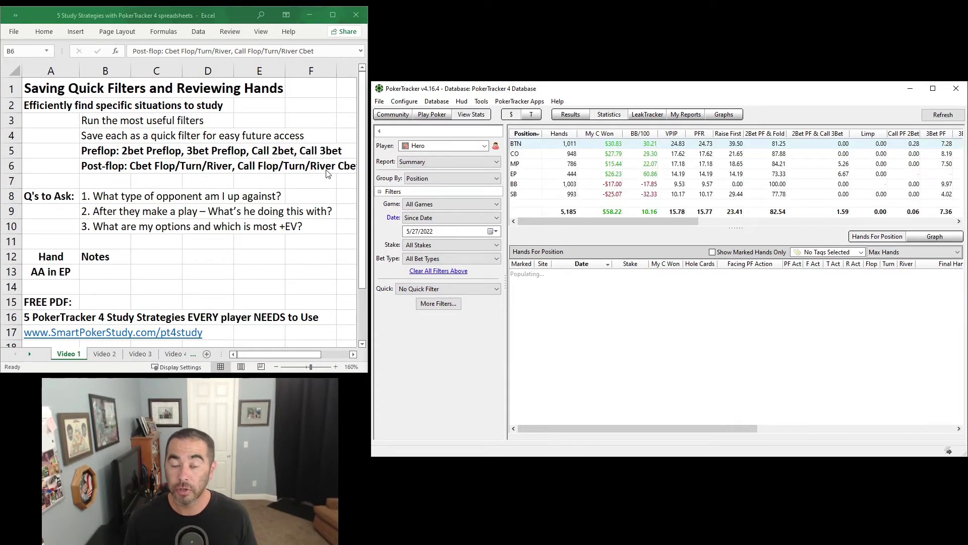
click(438, 304)
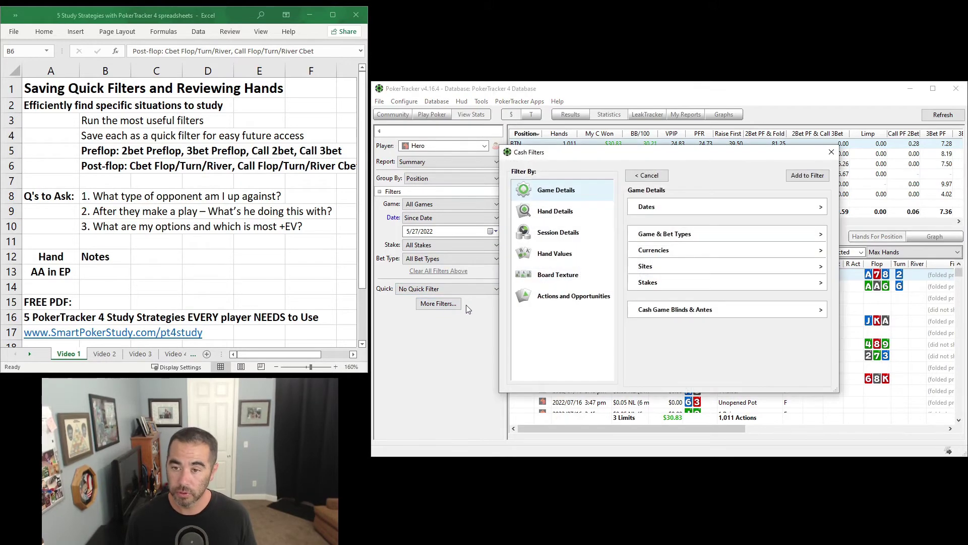
click(568, 298)
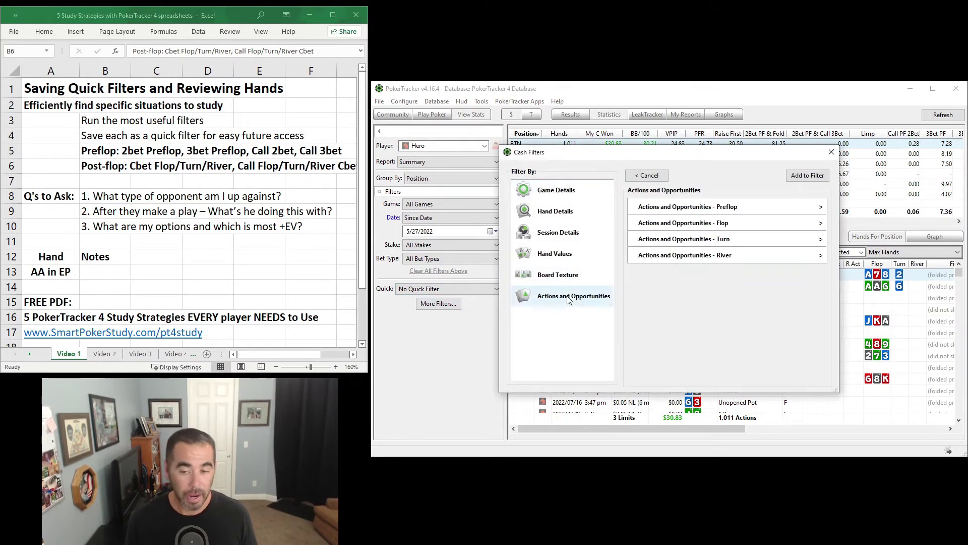
click(706, 226)
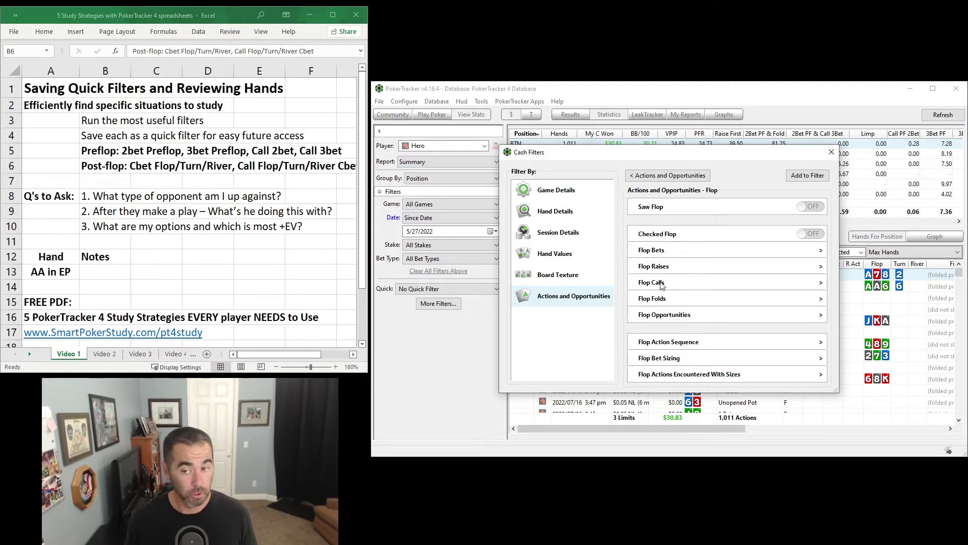
click(662, 286)
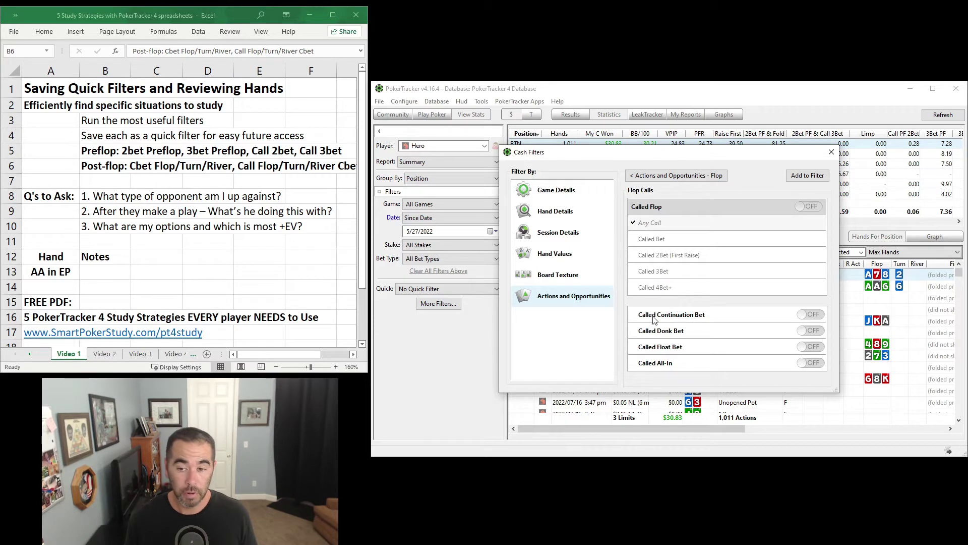
click(707, 315)
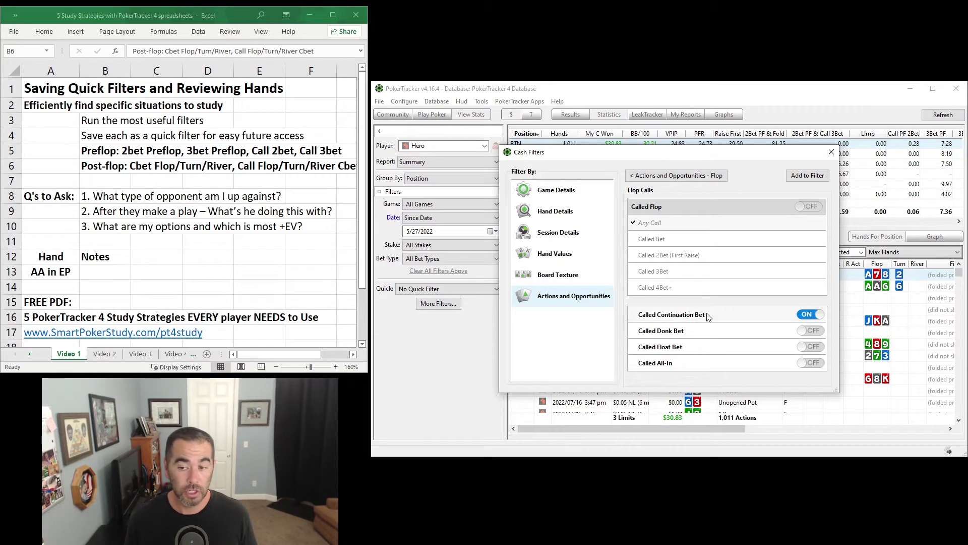
click(801, 178)
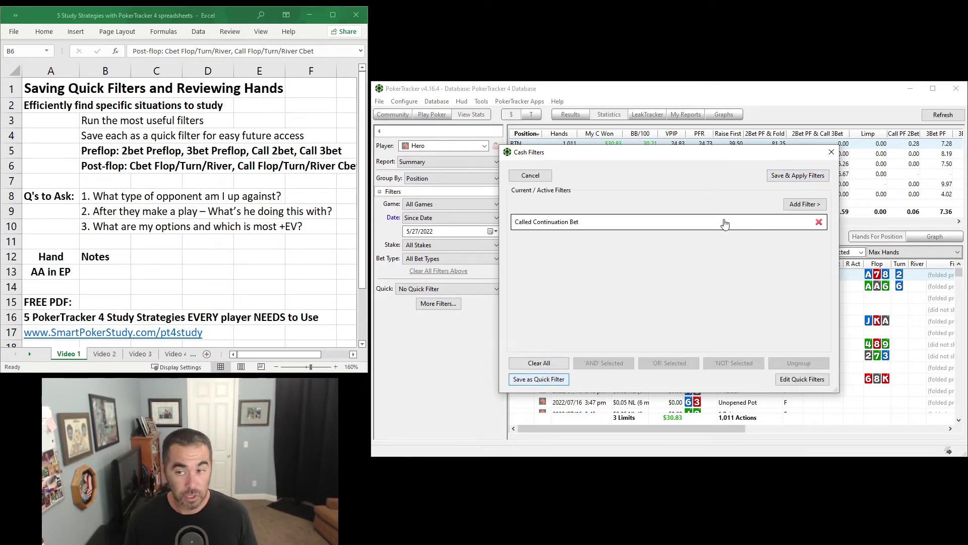
click(798, 176)
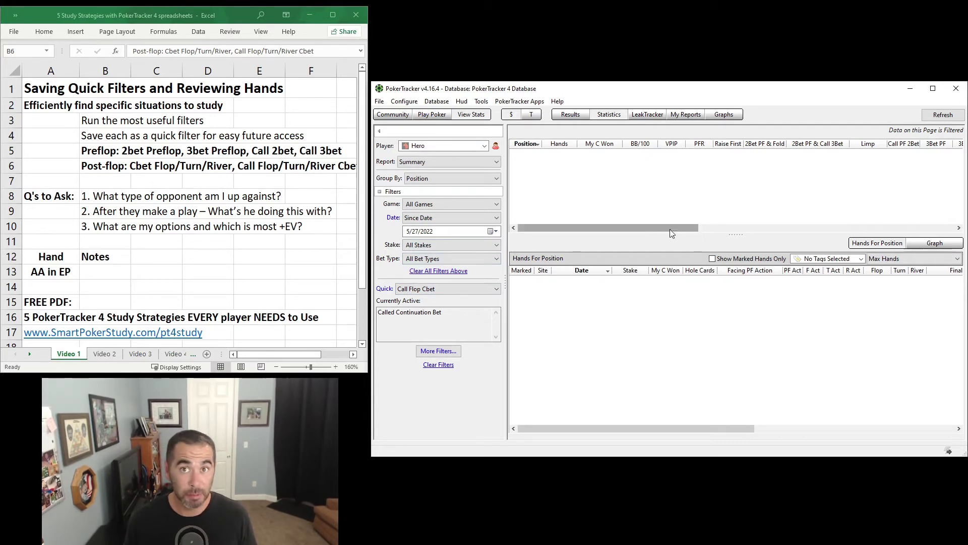
Check the saved quick filters for Call Turn Cbet and Call River Cbet, keeping Call Flop Cbet selected.
mouse_move(664, 218)
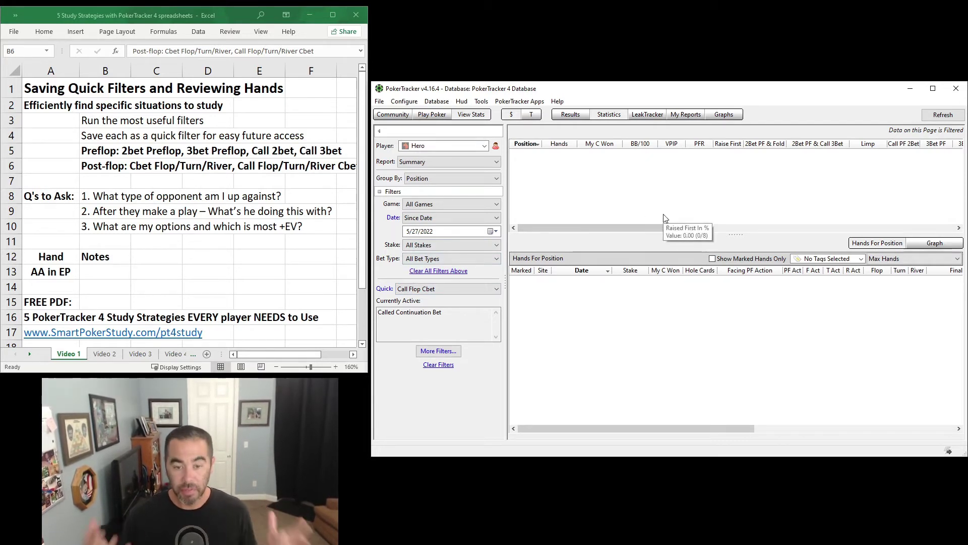
click(431, 291)
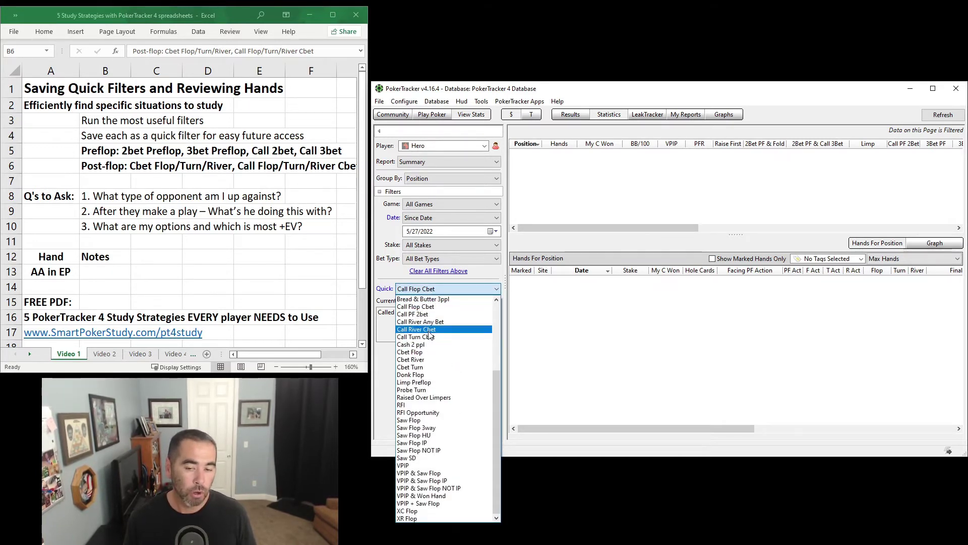
click(381, 367)
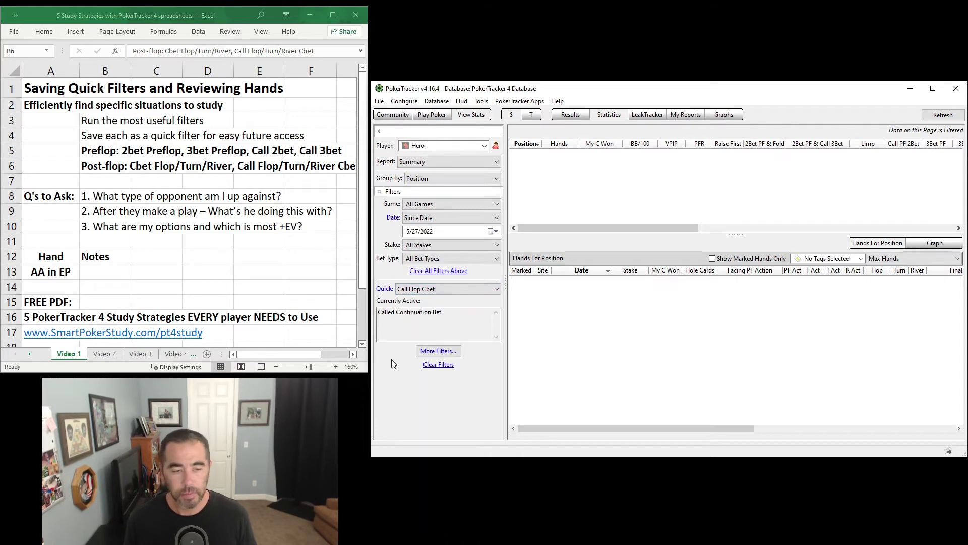
Review the three questions to ask in cells B8 to B10 of the spreadsheet, starting with the opponent type.
click(103, 196)
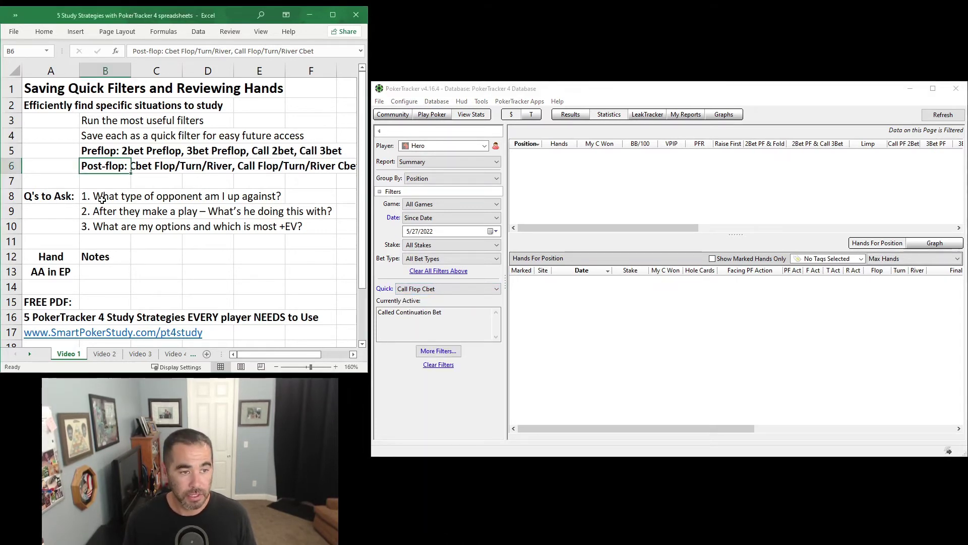
drag(104, 197, 104, 226)
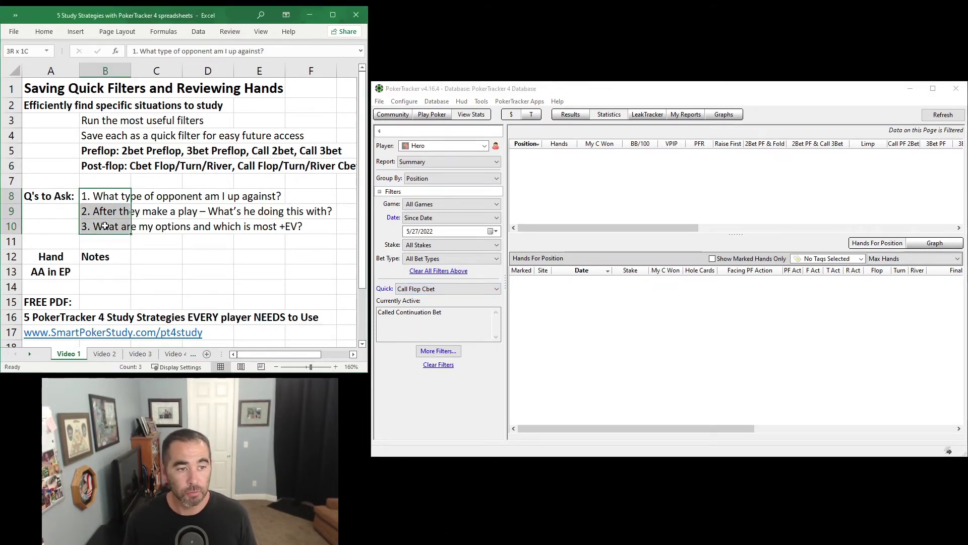
click(105, 197)
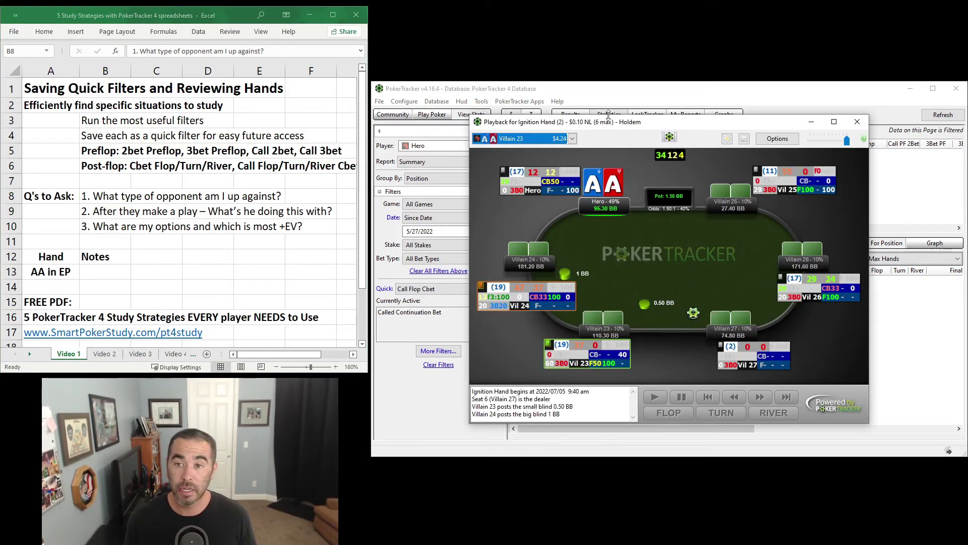
Reposition and enlarge the pocket aces hand playback, and examine the HUD stats of the villains who call preflop.
drag(608, 119, 509, 18)
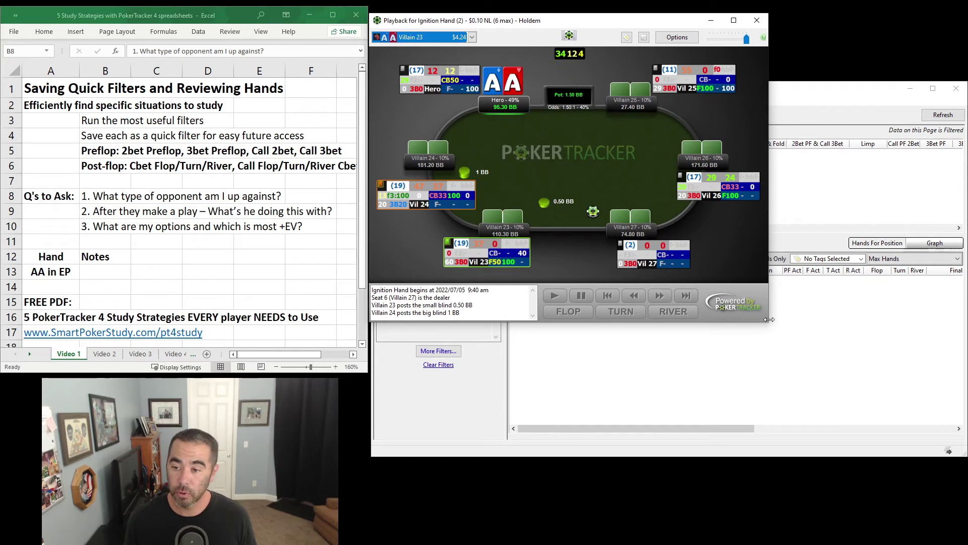
drag(768, 323, 964, 473)
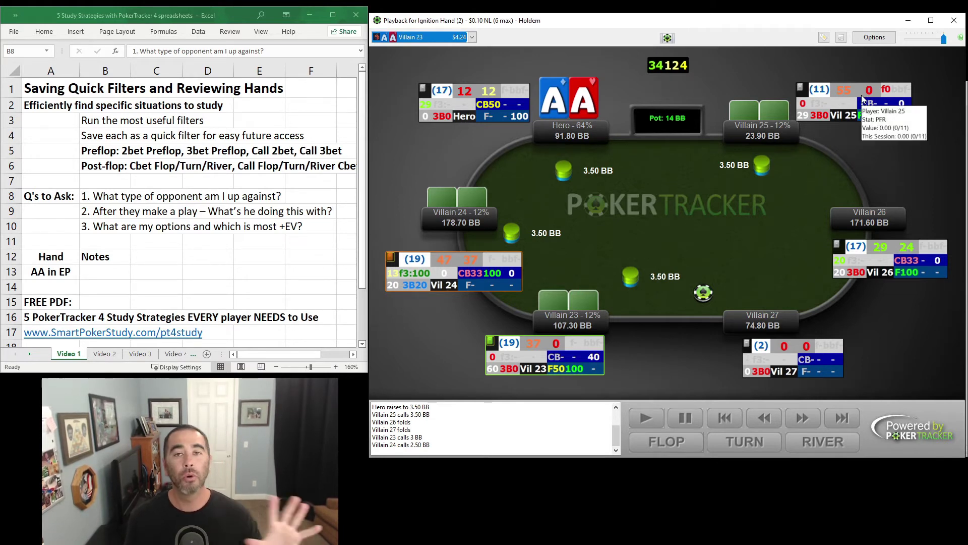
mouse_move(876, 123)
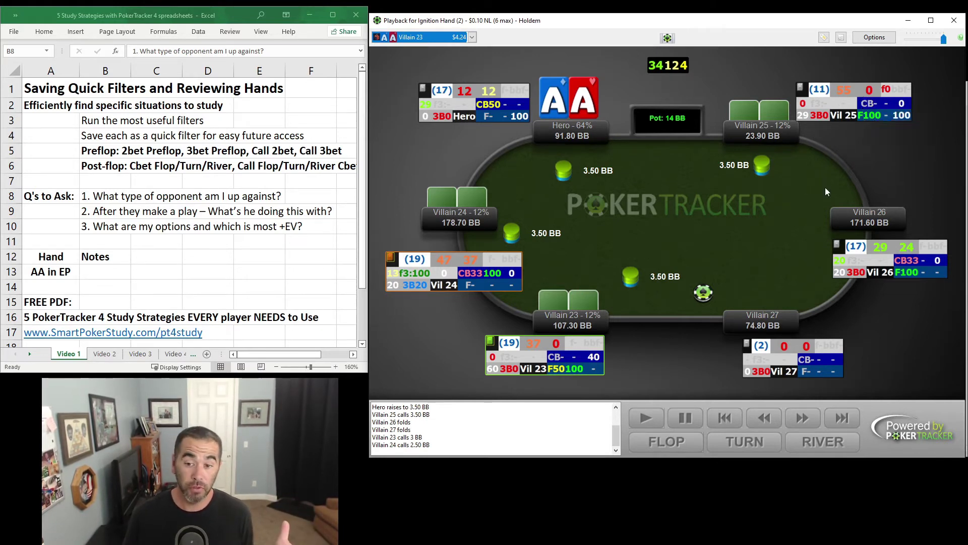
mouse_move(549, 345)
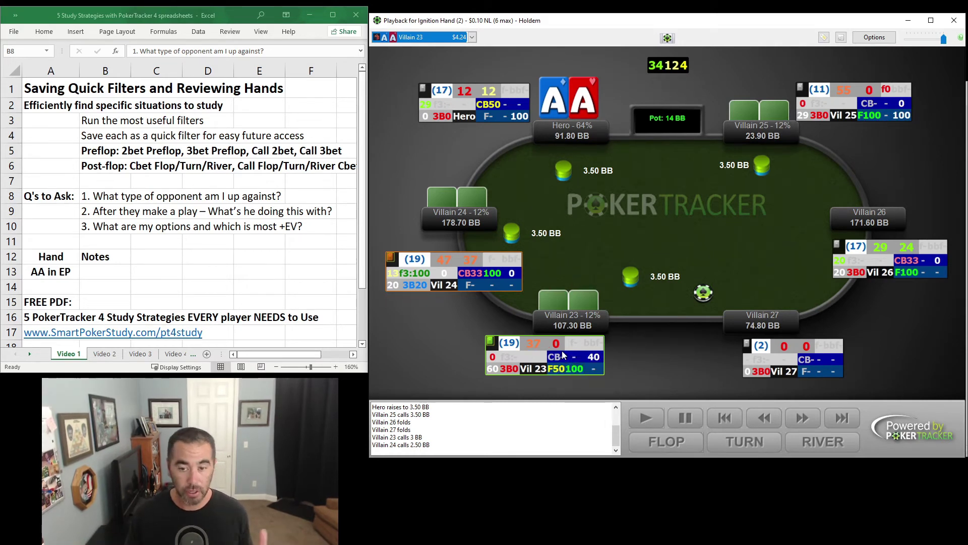
mouse_move(558, 372)
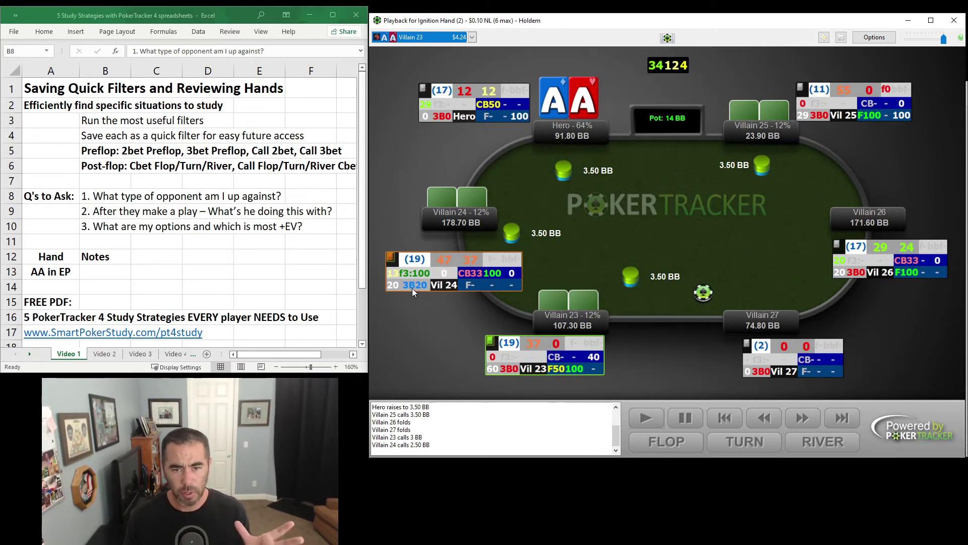
mouse_move(413, 290)
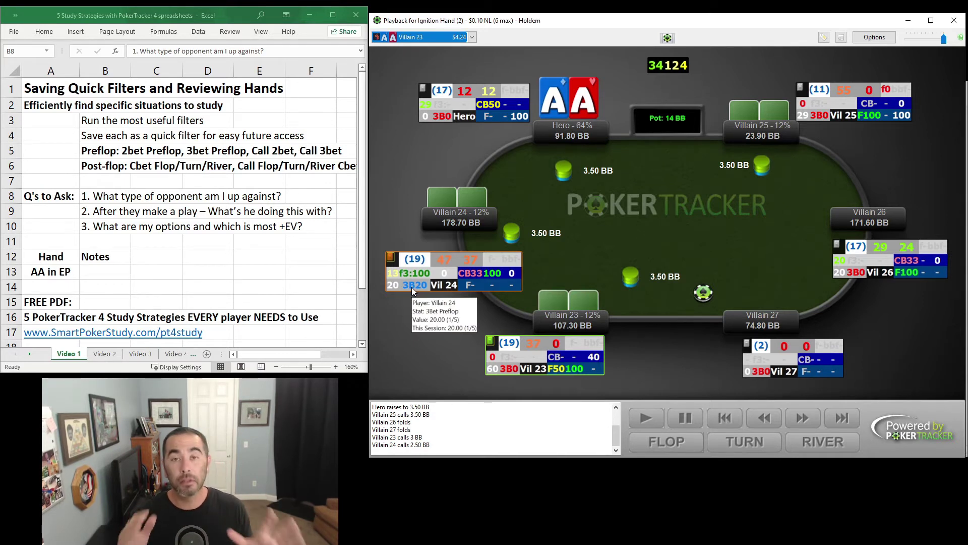
Go over the spreadsheet's study questions again, ending on the second one about what the opponent makes a play with.
click(104, 203)
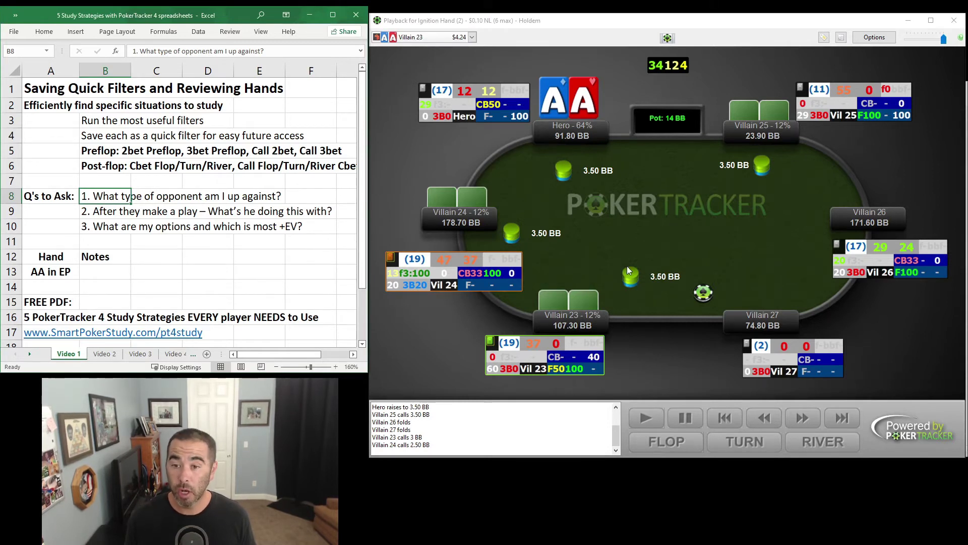
click(129, 231)
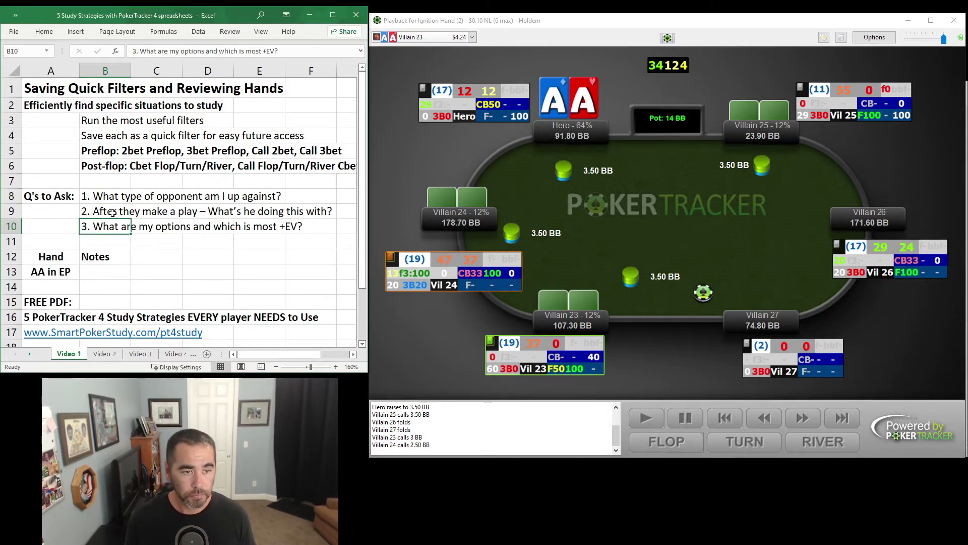
click(109, 214)
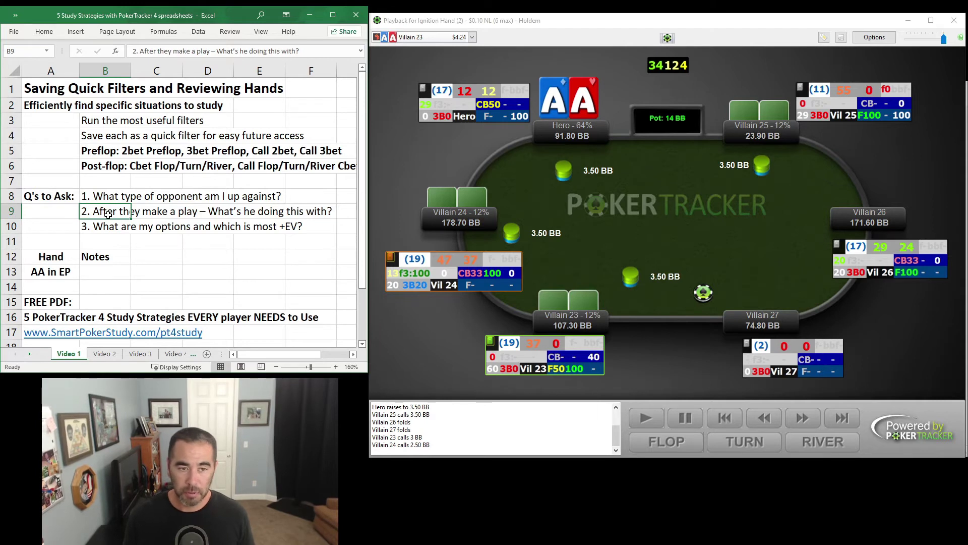
Advance the pocket aces playback to Villain 23's turn check and examine that player's HUD stats.
click(704, 211)
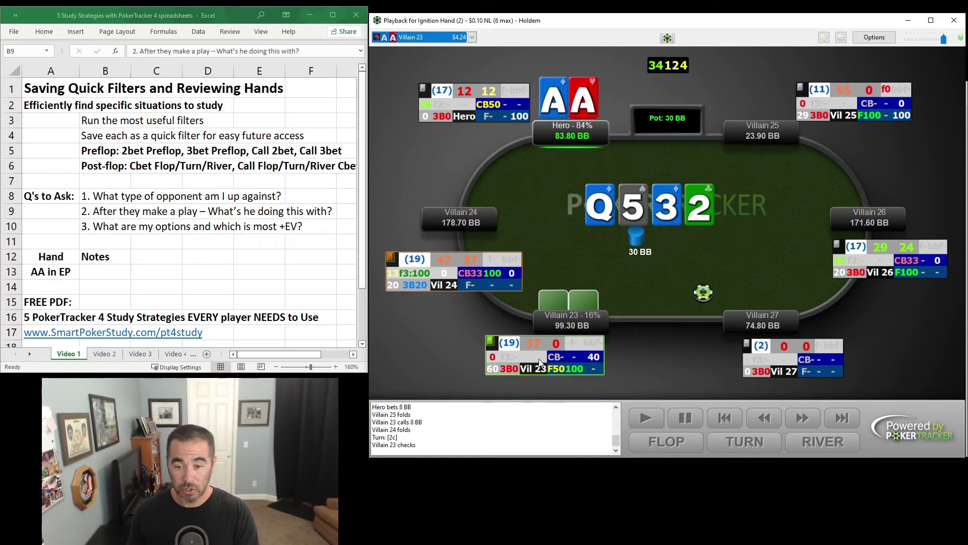
mouse_move(538, 355)
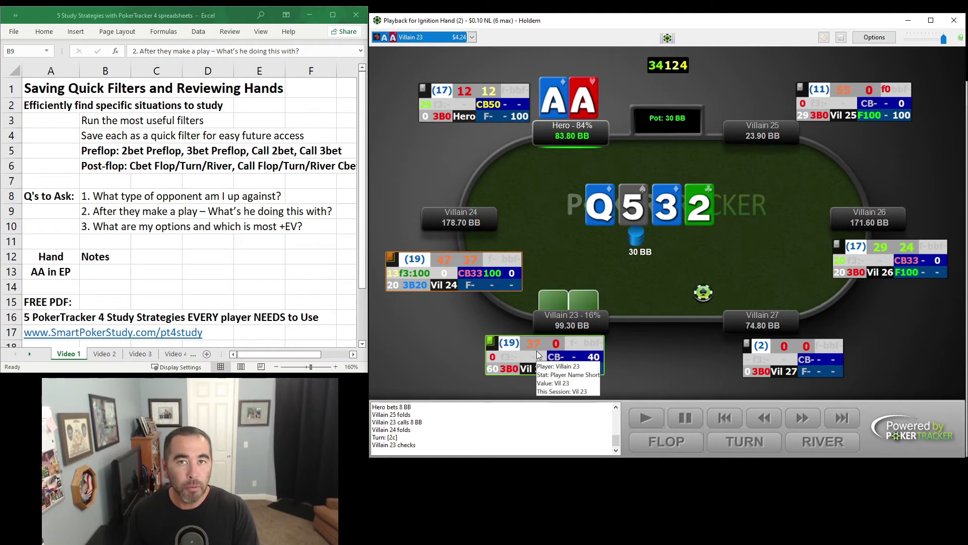